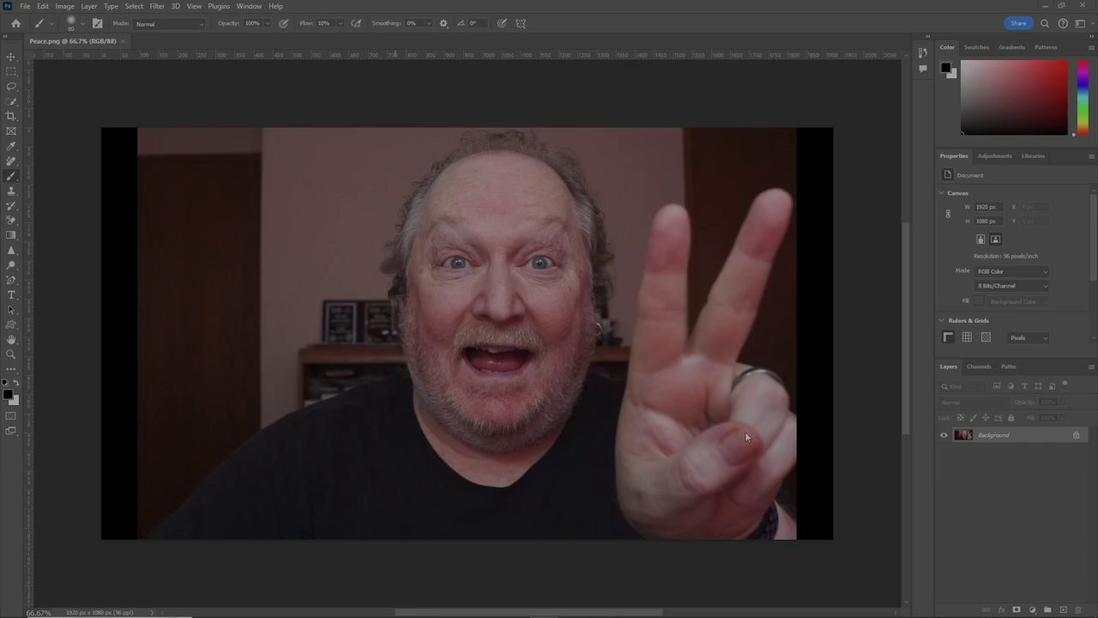
- Duplicate the photo to Layer 1 and set Quick Mask to Selected Areas at 25% opacity, with brush flow 100%
key("ctrl+j")
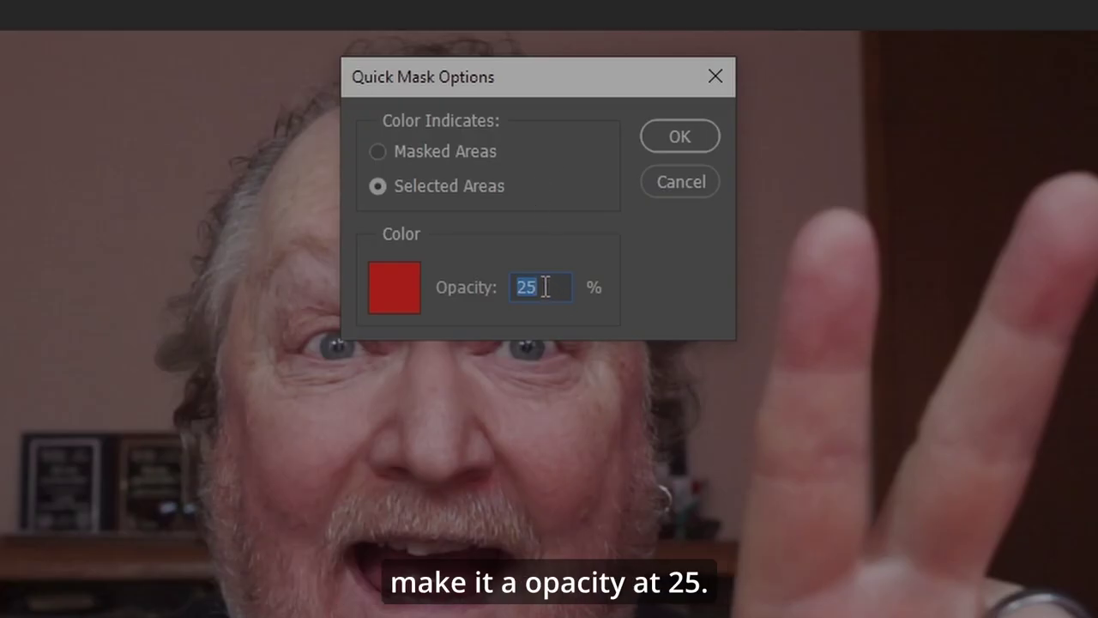
left_click(682, 133)
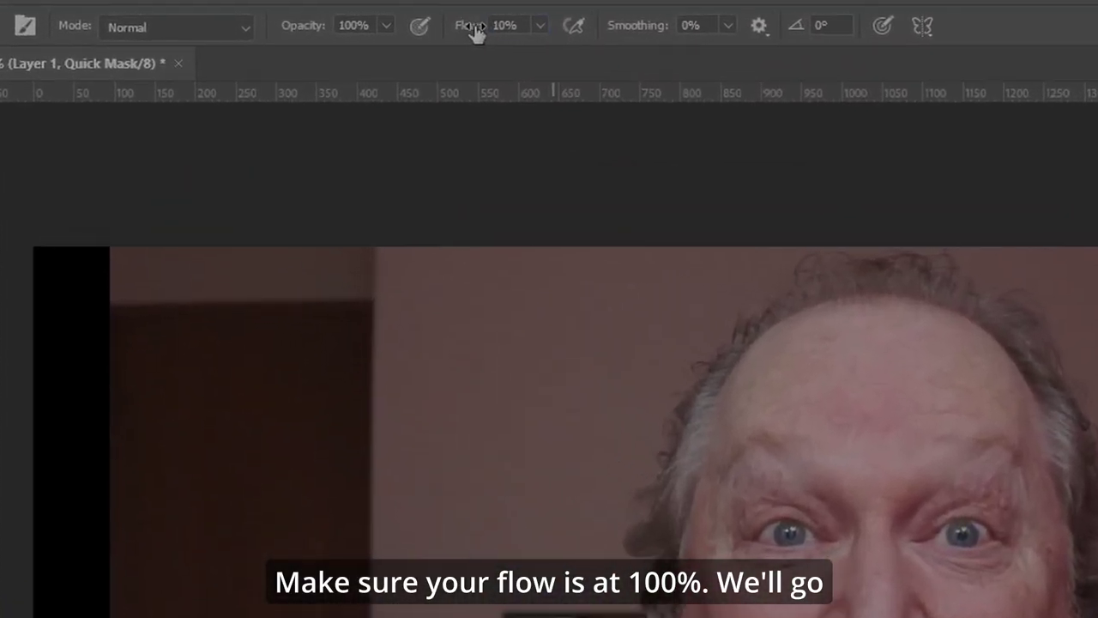
left_click_drag(422, 30, 570, 54)
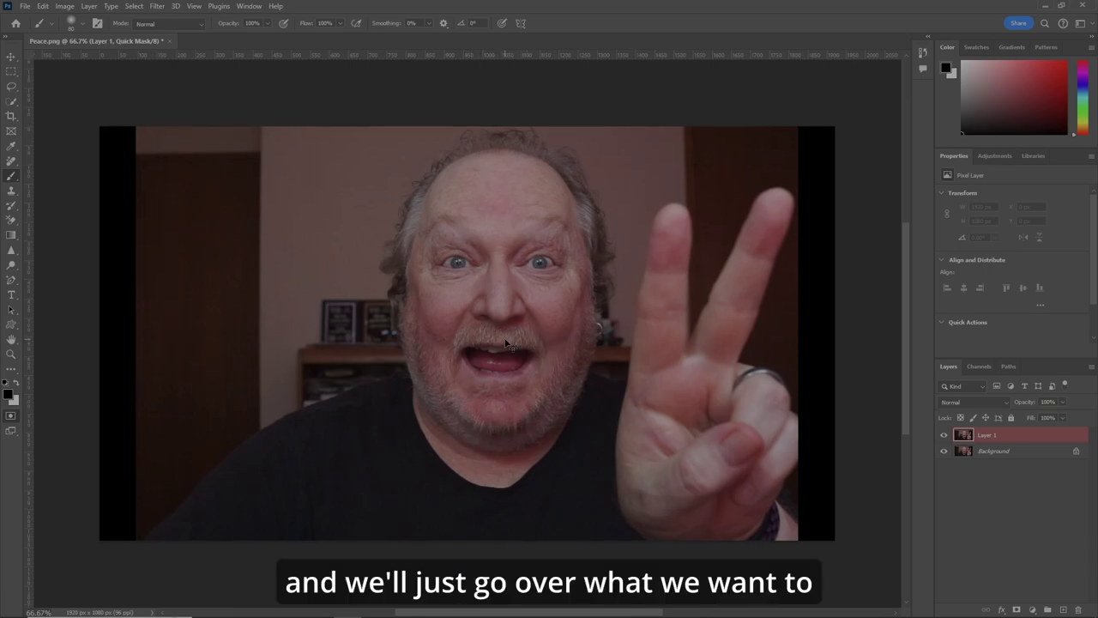
- Paint the quick mask over the mustache, cheeks, chin, jaw and neck, then convert it to a selection
key("ctrl+plus")
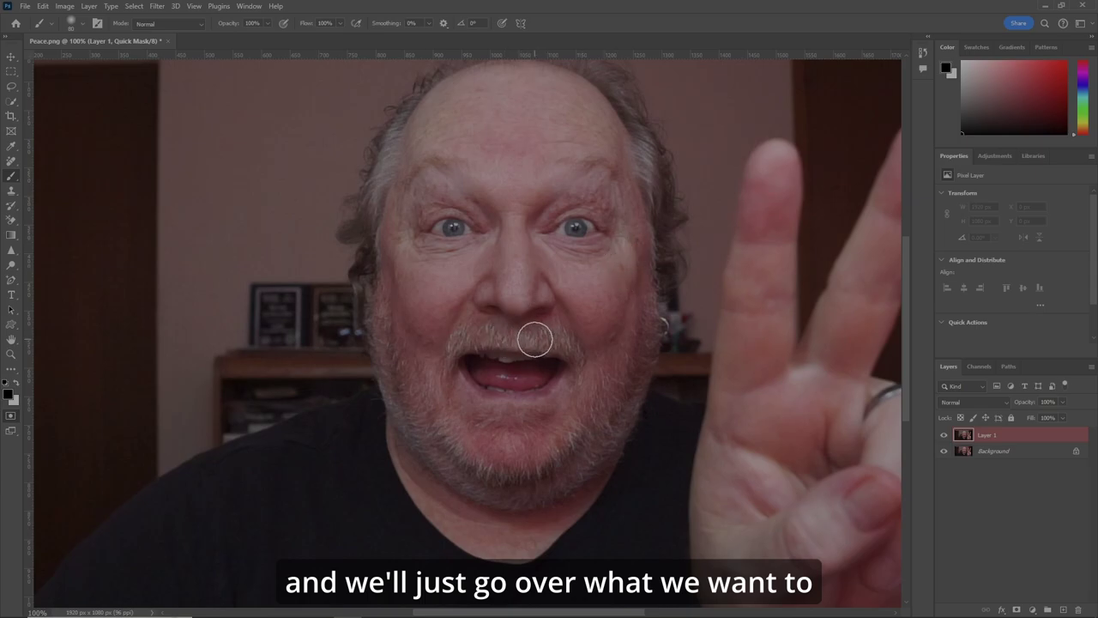
mouse_move(513, 336)
left_mouse_down()
mouse_move(453, 348)
mouse_move(450, 387)
mouse_move(473, 424)
mouse_move(545, 417)
left_mouse_up()
mouse_move(461, 420)
left_mouse_down()
mouse_move(540, 421)
mouse_move(575, 405)
mouse_move(571, 341)
left_mouse_up()
mouse_move(587, 453)
left_mouse_down()
mouse_move(450, 457)
mouse_move(551, 455)
mouse_move(432, 431)
mouse_move(400, 372)
mouse_move(412, 365)
mouse_move(450, 455)
mouse_move(536, 496)
mouse_move(634, 389)
mouse_move(647, 244)
left_mouse_up()
left_click_drag(561, 486, 654, 479)
mouse_move(669, 394)
left_mouse_down()
mouse_move(644, 400)
mouse_move(625, 475)
mouse_move(575, 542)
mouse_move(476, 564)
mouse_move(375, 472)
mouse_move(375, 406)
mouse_move(400, 448)
mouse_move(503, 551)
mouse_move(559, 512)
mouse_move(593, 459)
left_mouse_up()
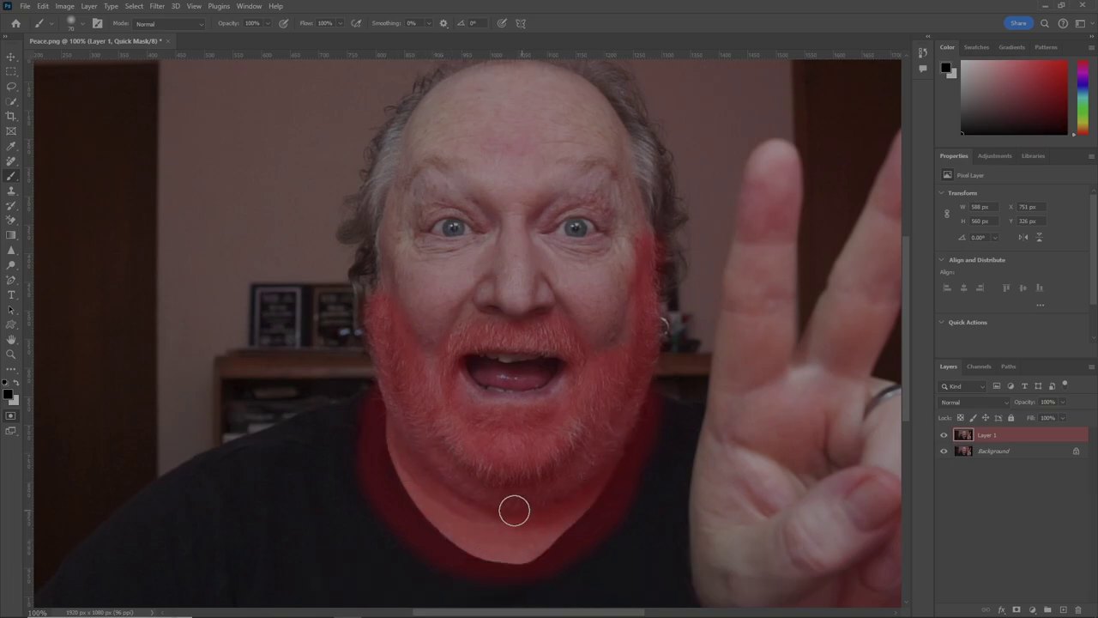
key("q")
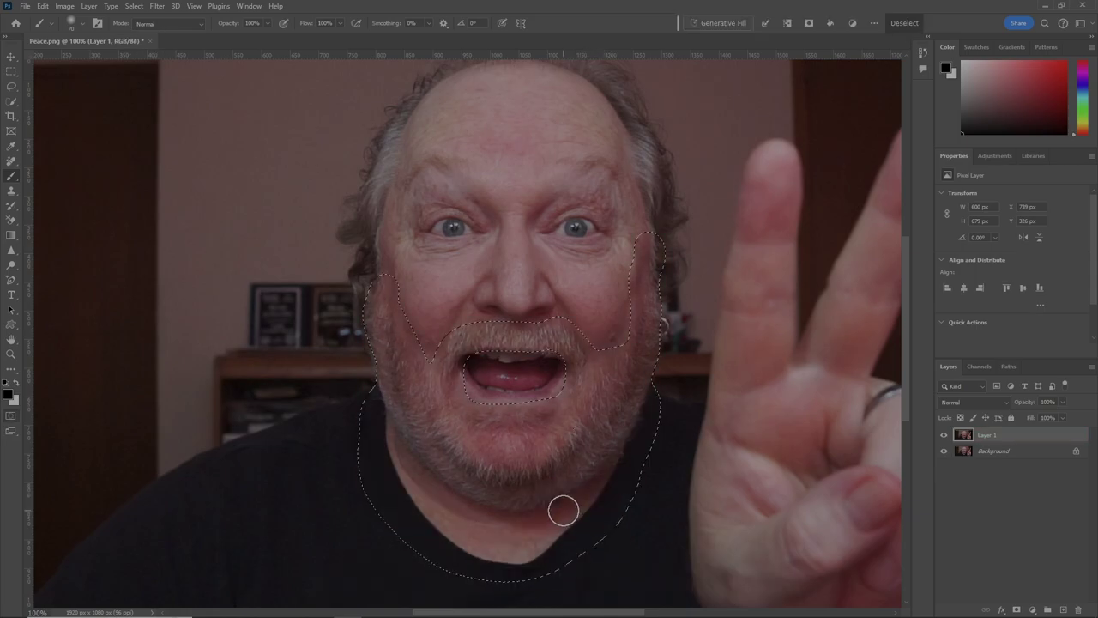
- Run Generative Fill on the selection with the prompt 'white beard'
left_click(718, 23)
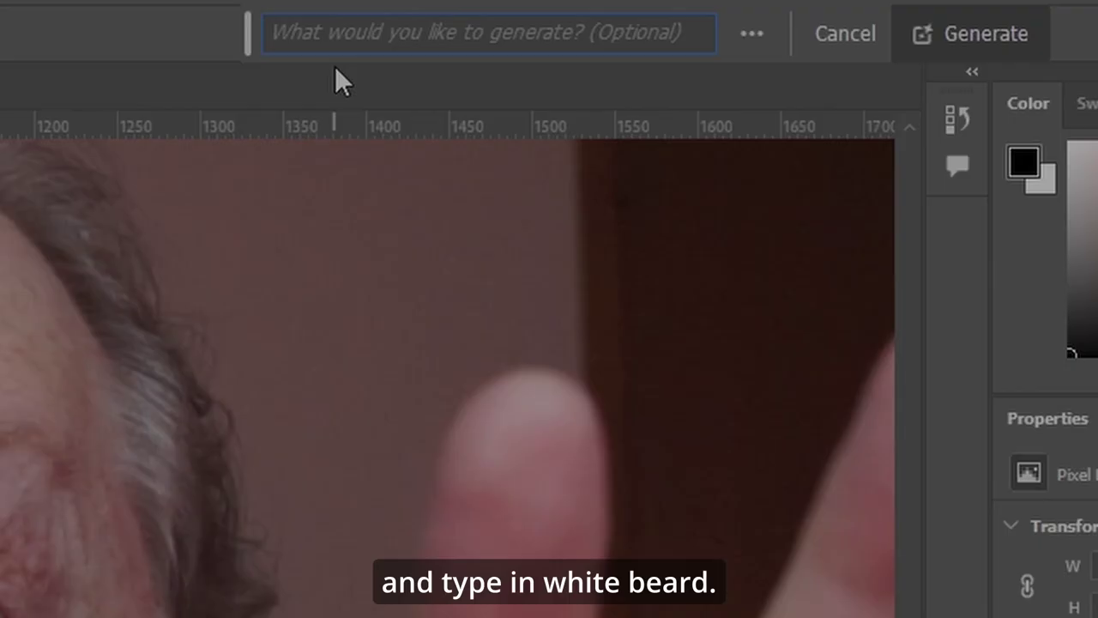
type("white b")
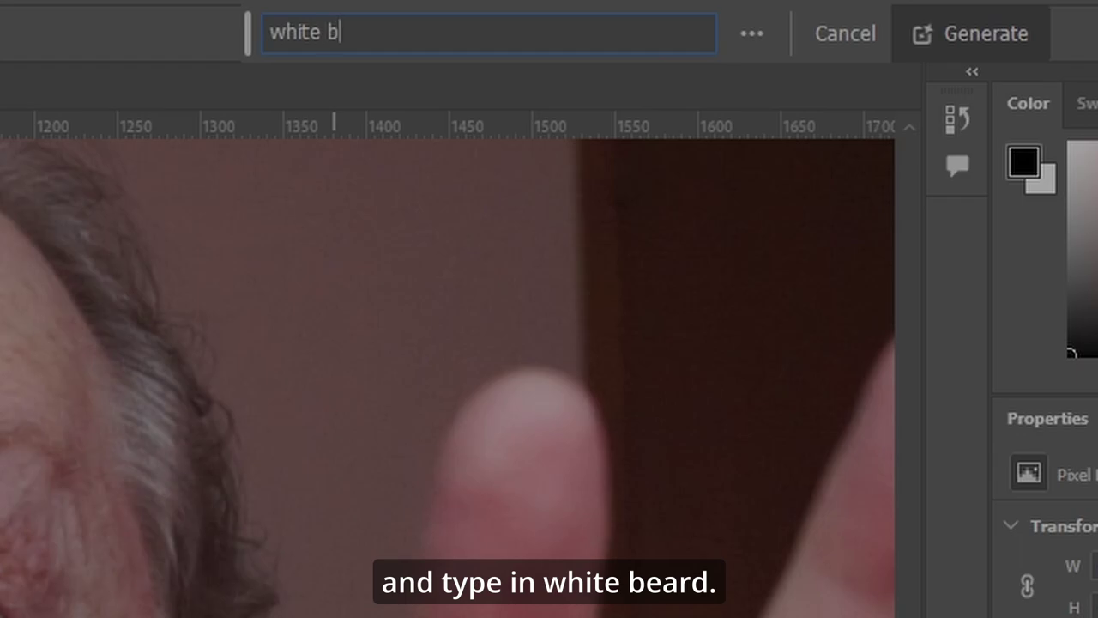
type("eard")
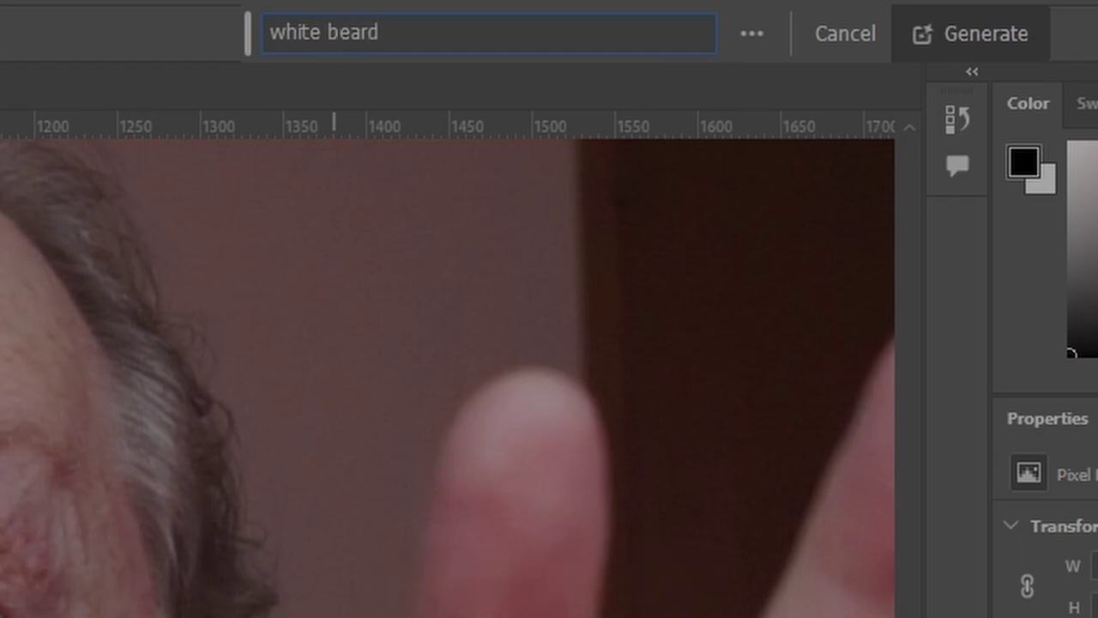
key("Return")
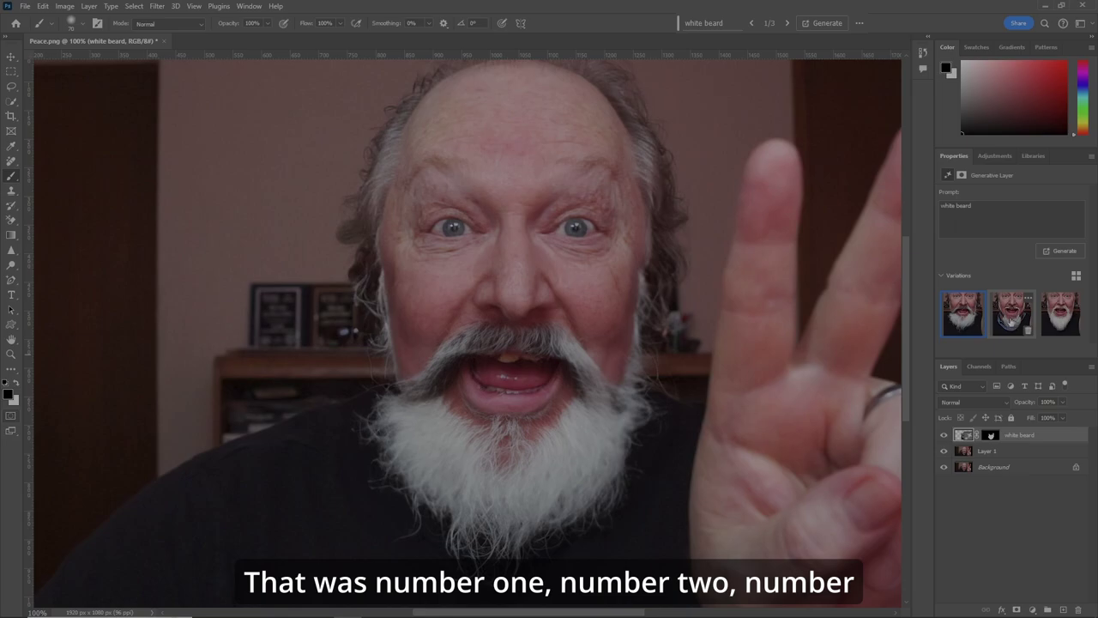
- Compare beard variations, generate a second set, and pick the sixth, full bushy beard
left_click(1012, 313)
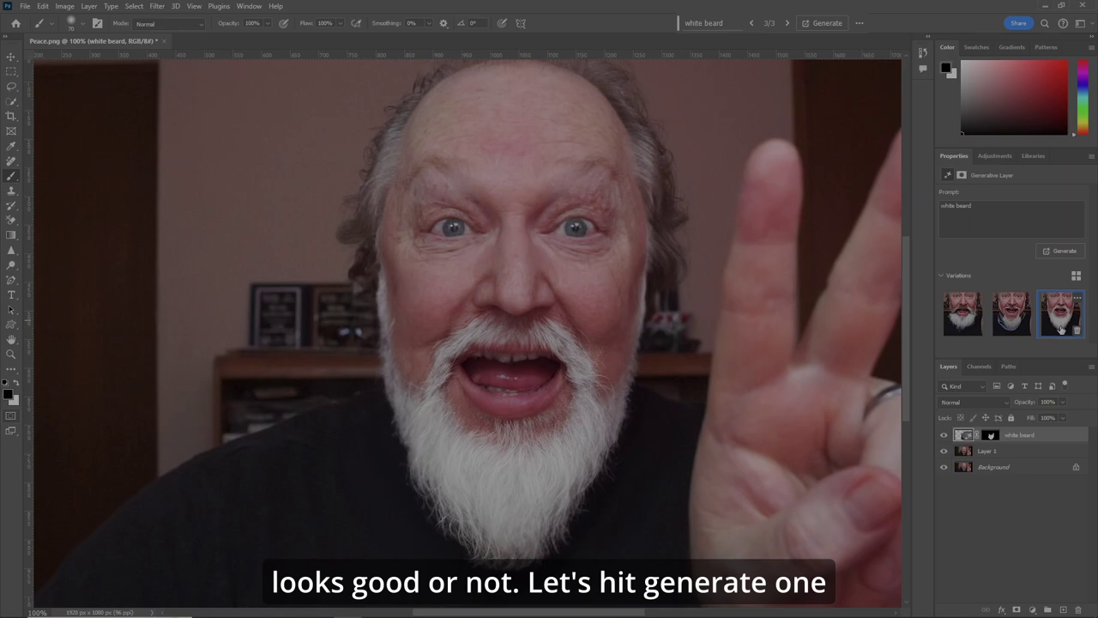
left_click(1060, 251)
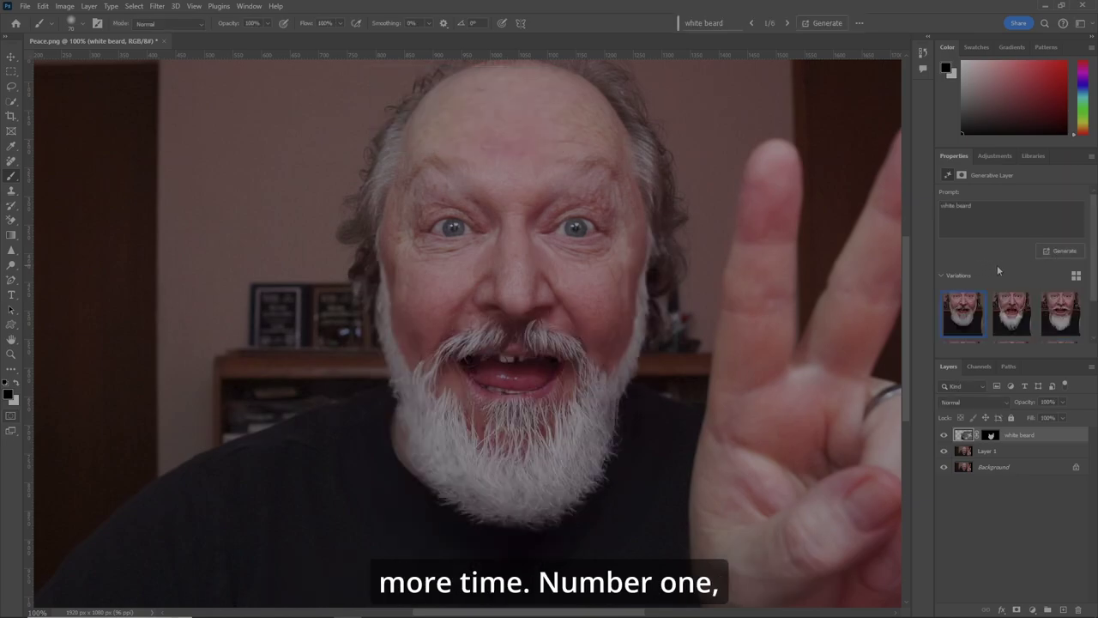
left_click(1012, 314)
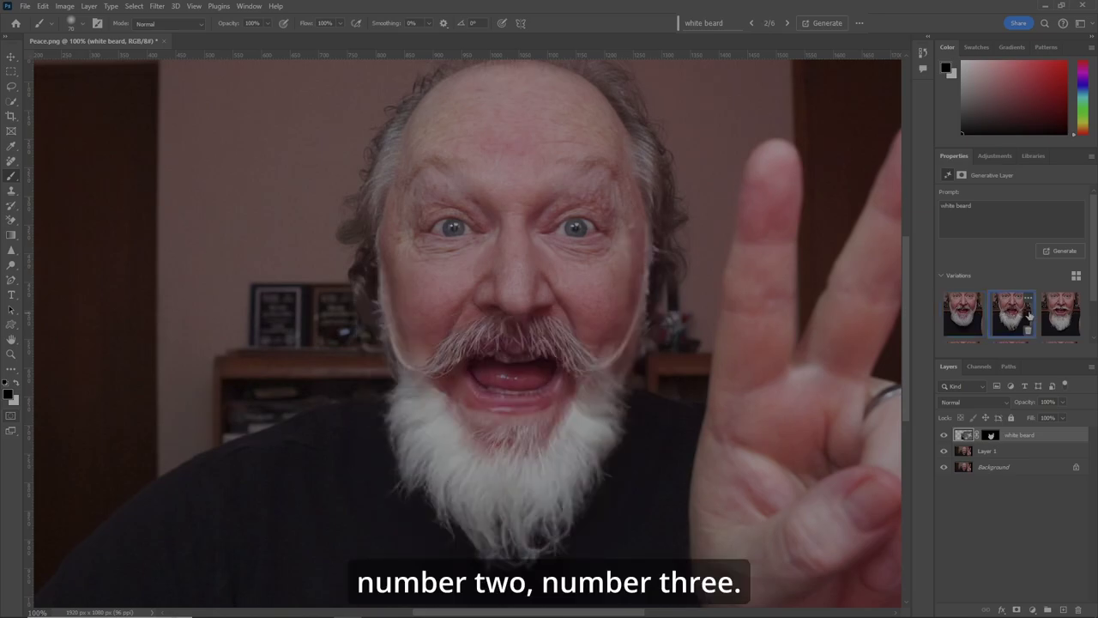
left_click(1041, 323)
scroll(1041, 323, "down", 2)
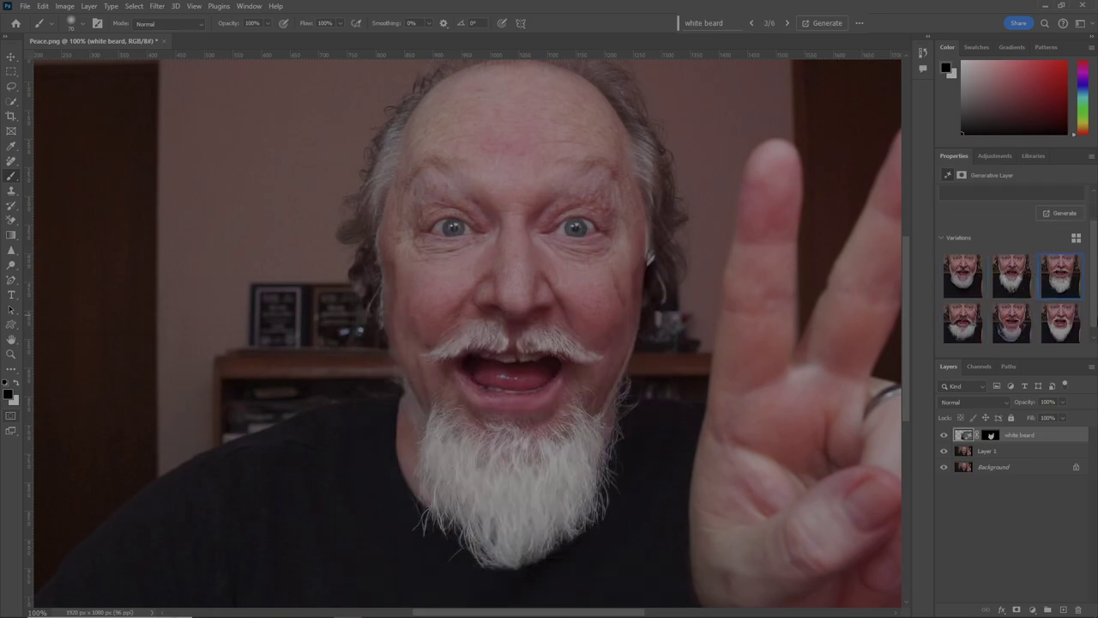
left_click(1054, 328)
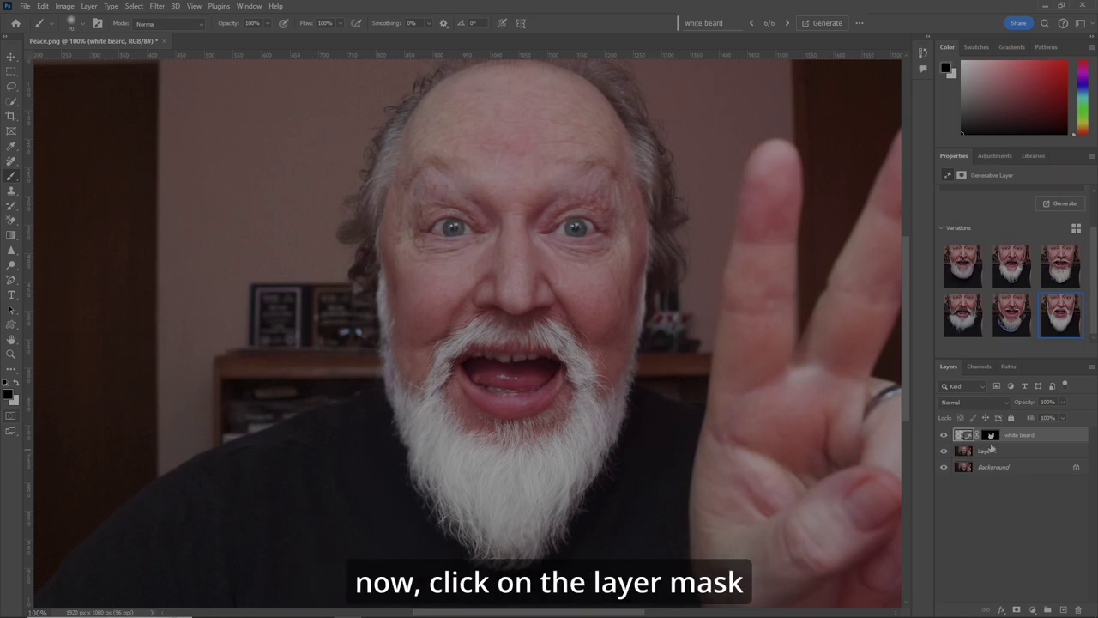
- Apply the merged image to the white beard layer's mask with Apply Image
left_click(991, 437)
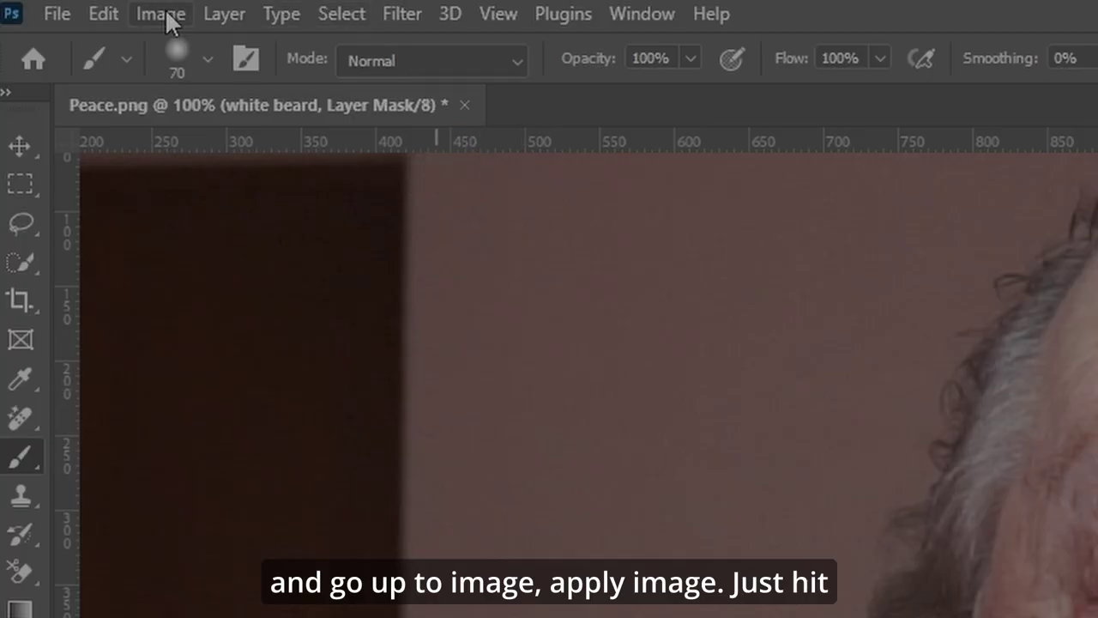
left_click(165, 16)
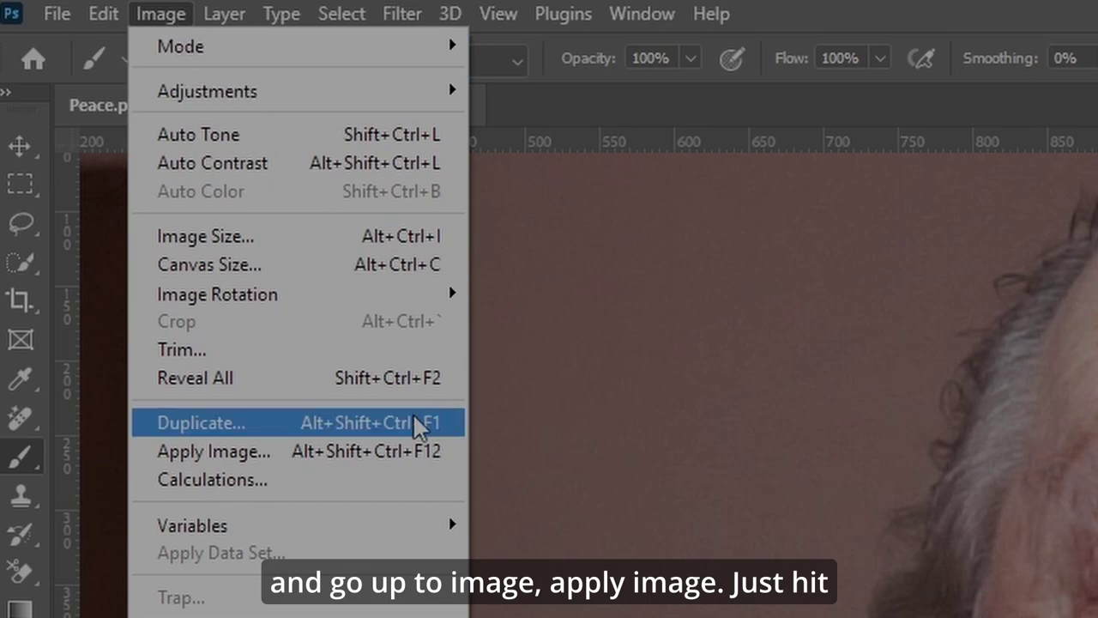
left_click(321, 452)
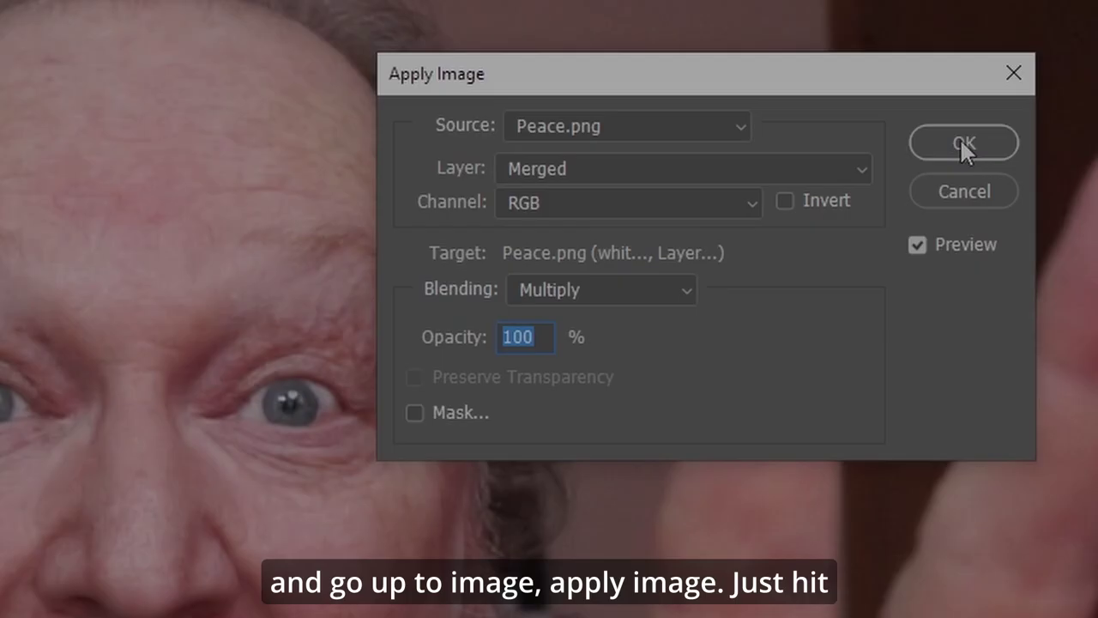
left_click(962, 144)
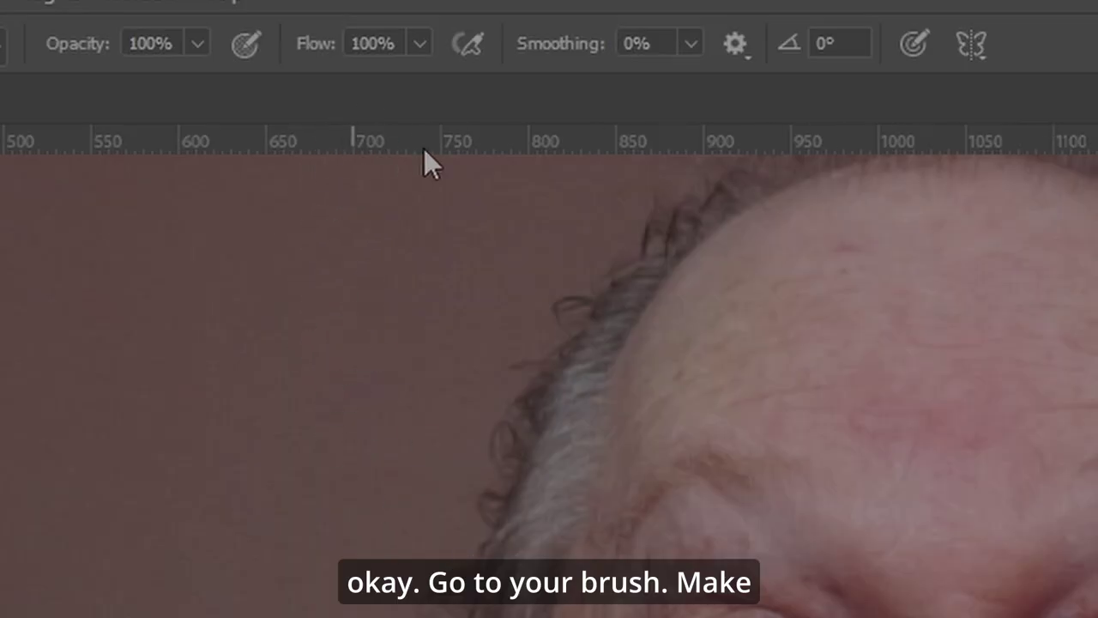
- Set the brush flow to 10%
left_click(419, 44)
left_click(397, 43)
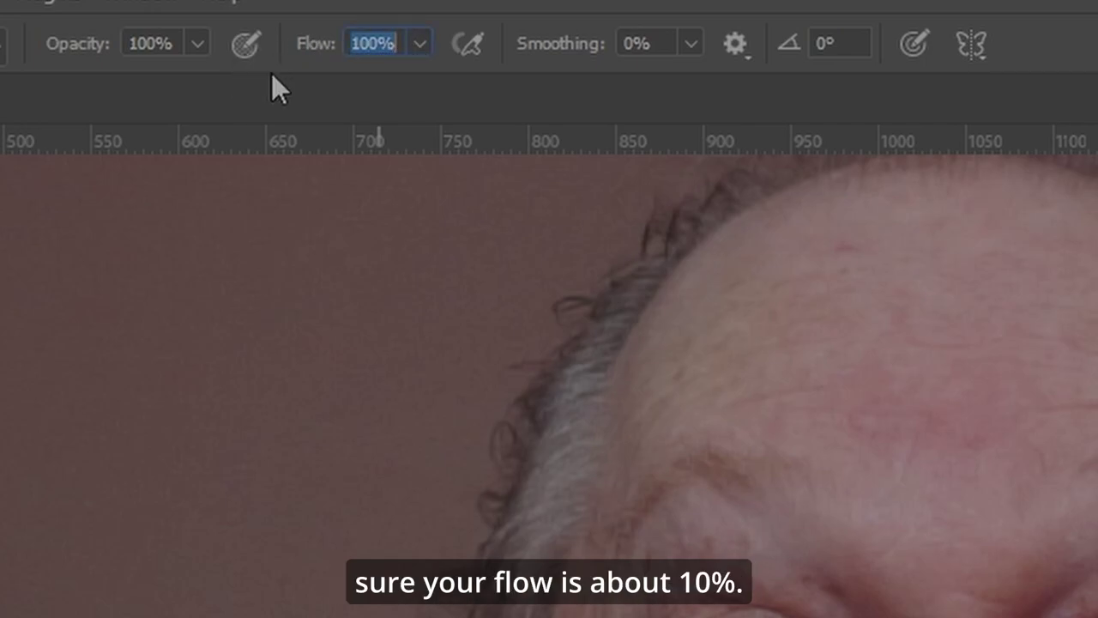
type("10")
key("Return")
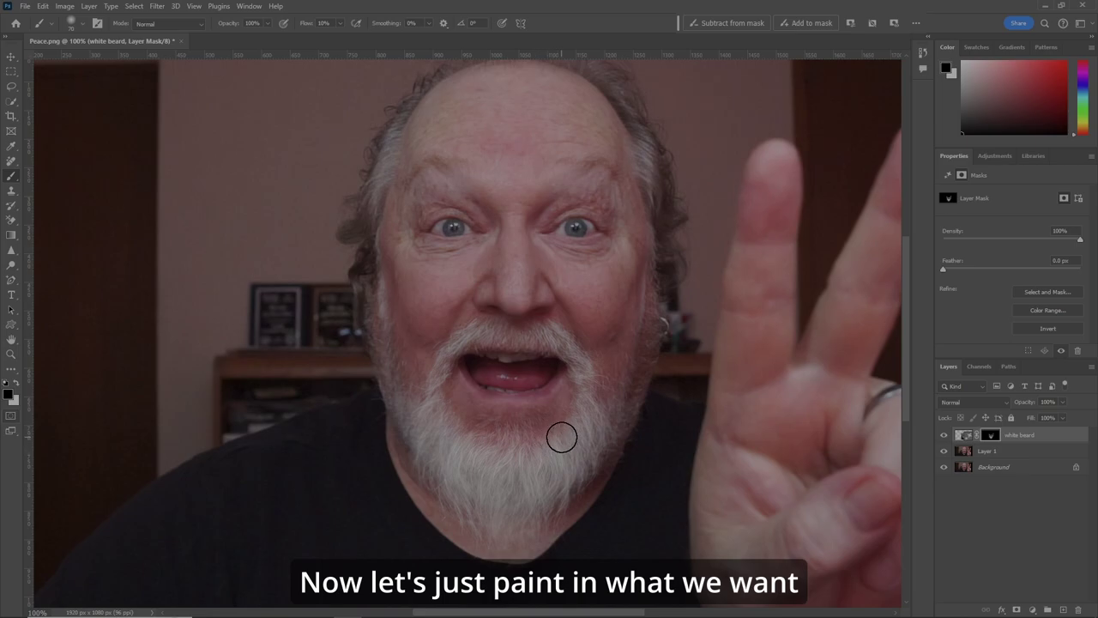
- Paint white and black on the beard mask at low flow, letting the open mouth show through
key("x")
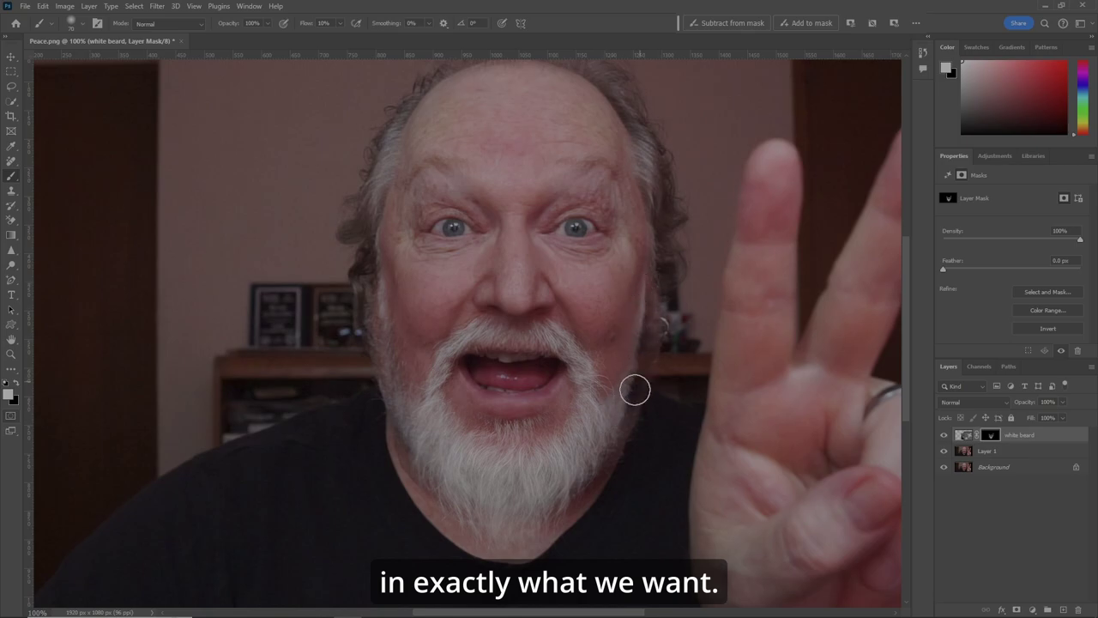
mouse_move(610, 414)
left_mouse_down()
mouse_move(644, 378)
mouse_move(520, 542)
mouse_move(430, 515)
mouse_move(399, 362)
mouse_move(385, 338)
left_mouse_up()
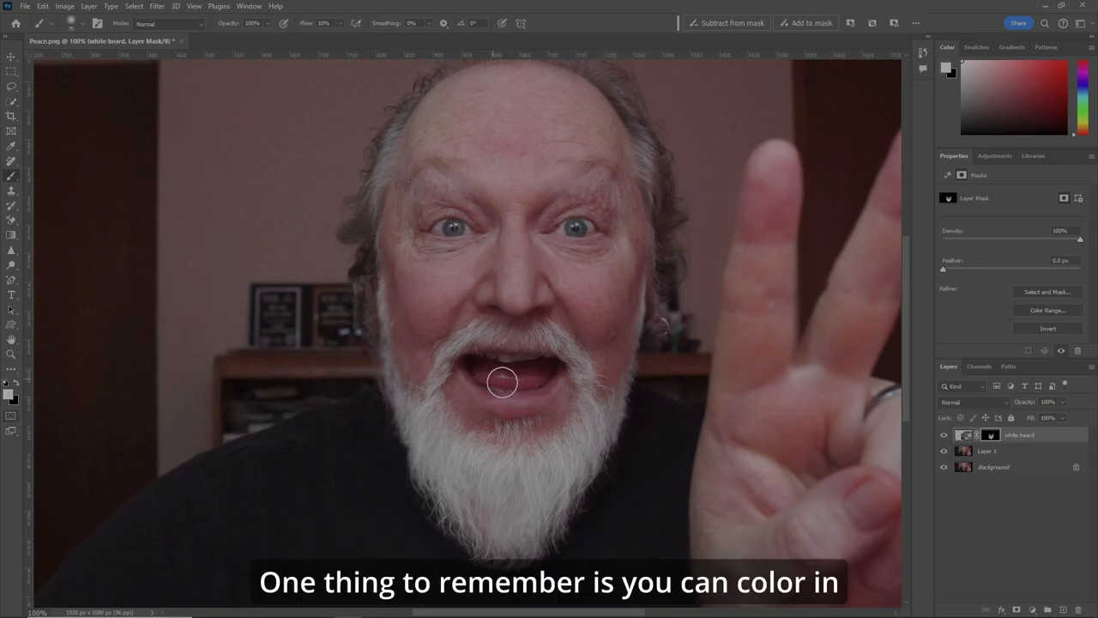
key("x")
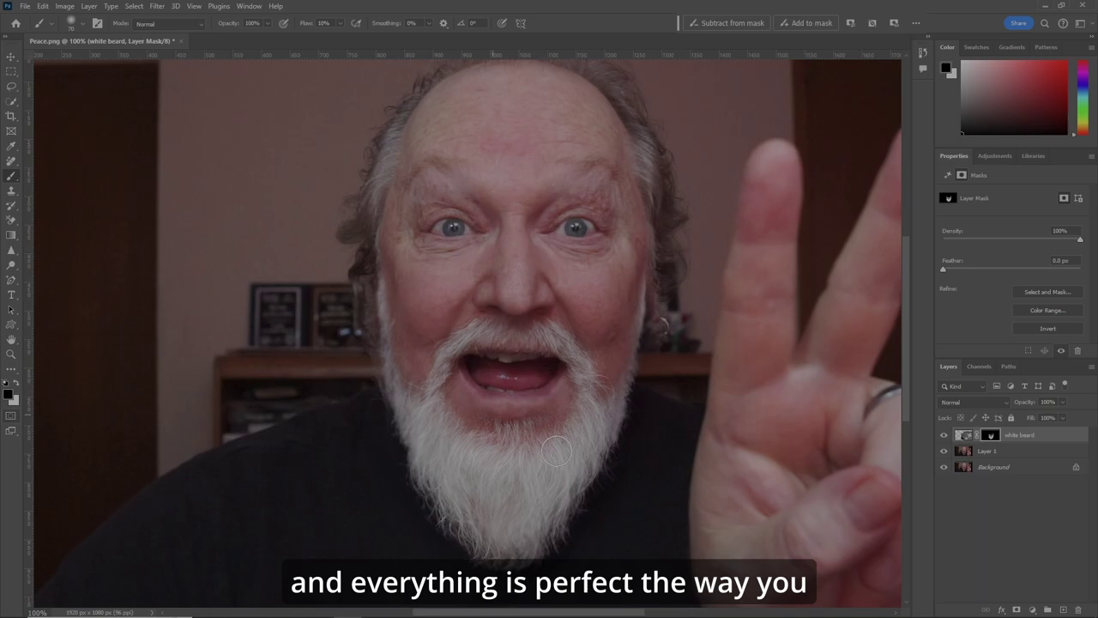
key("x")
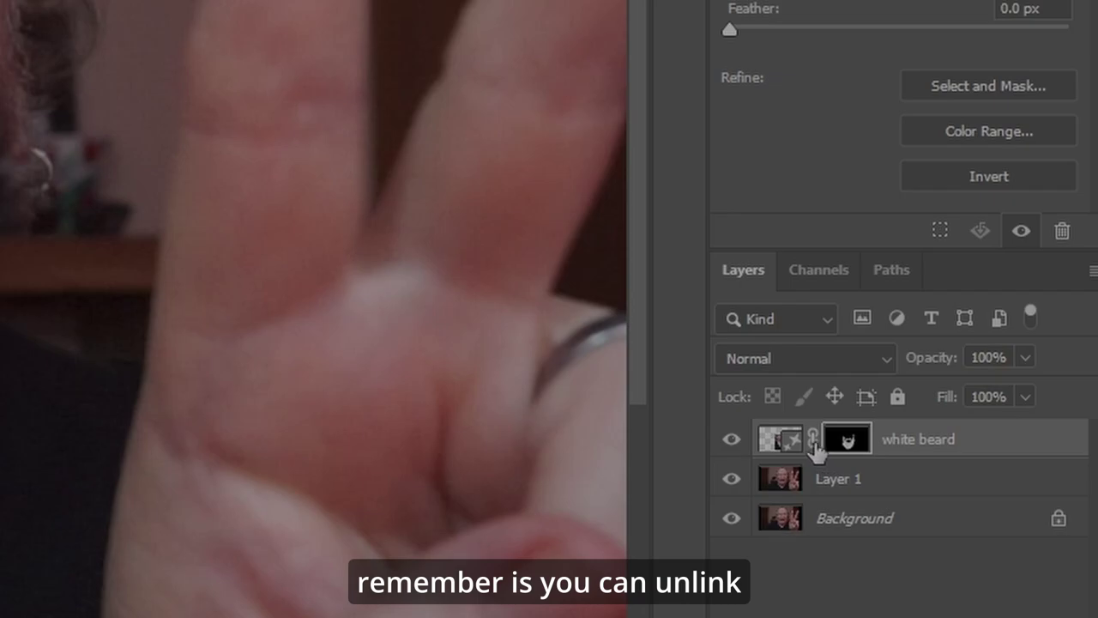
- Unlink the beard layer from its mask and start a Warp transform with a 5 x 5 grid
left_click(813, 441)
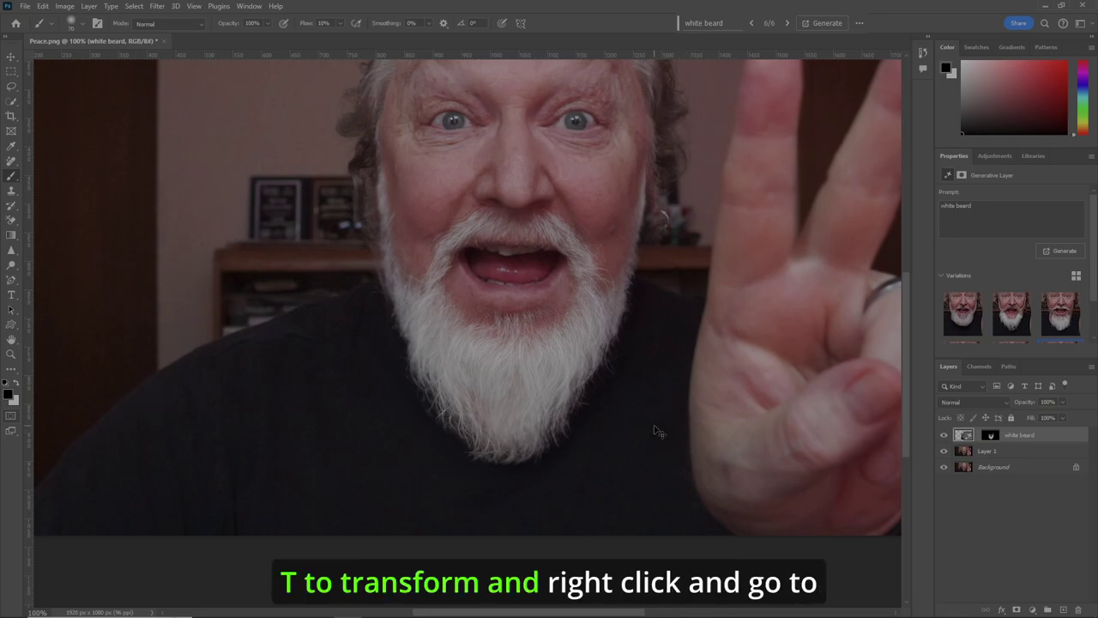
key("ctrl+t")
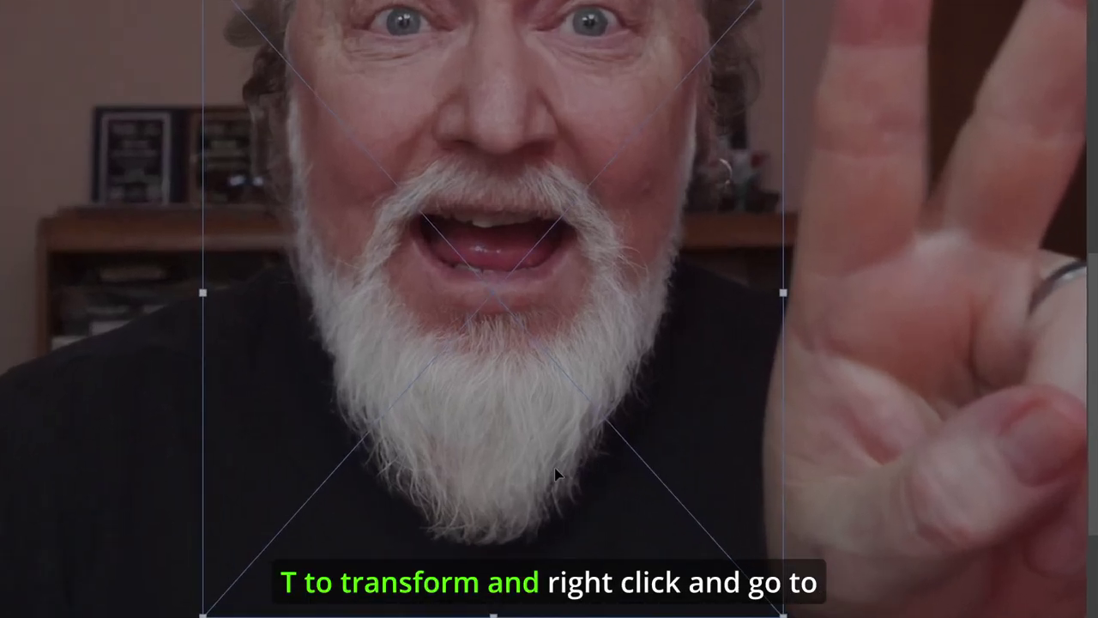
right_click(555, 474)
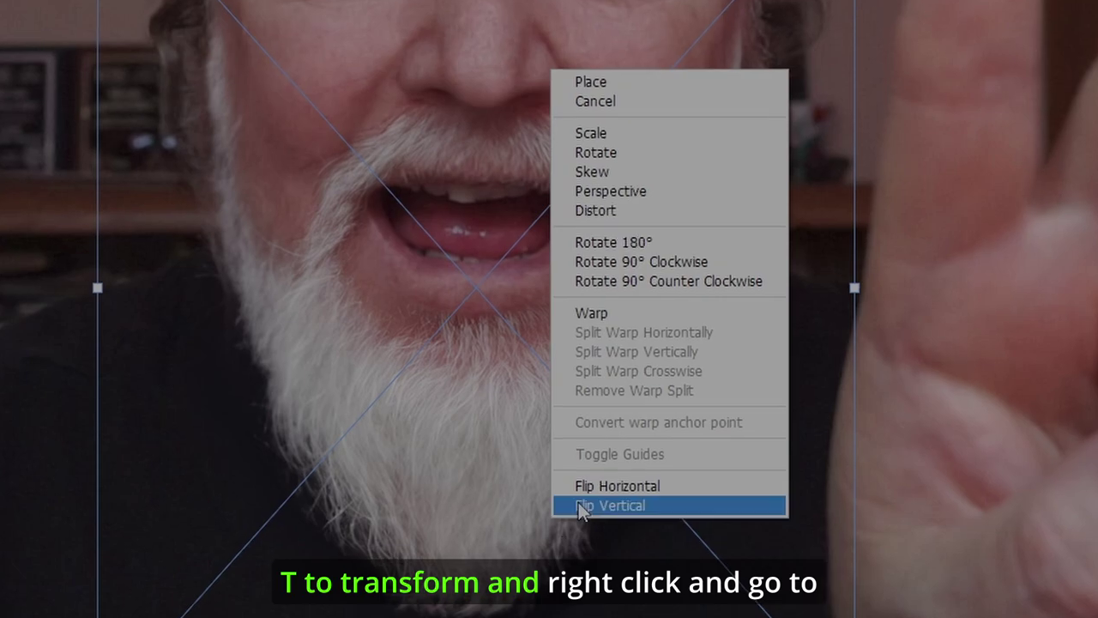
left_click(636, 314)
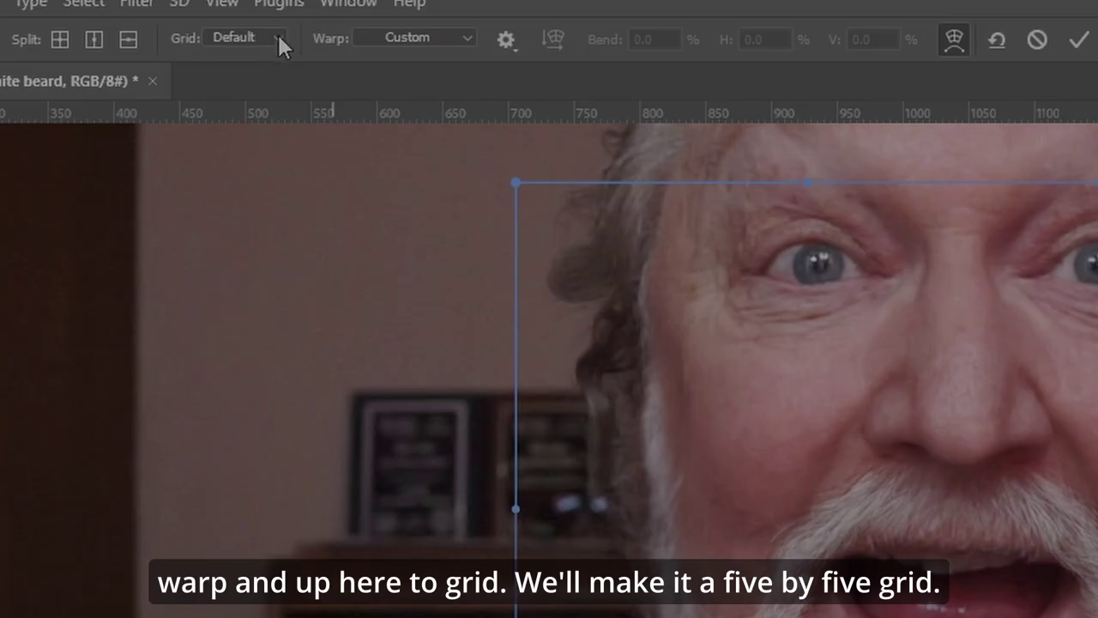
left_click(277, 37)
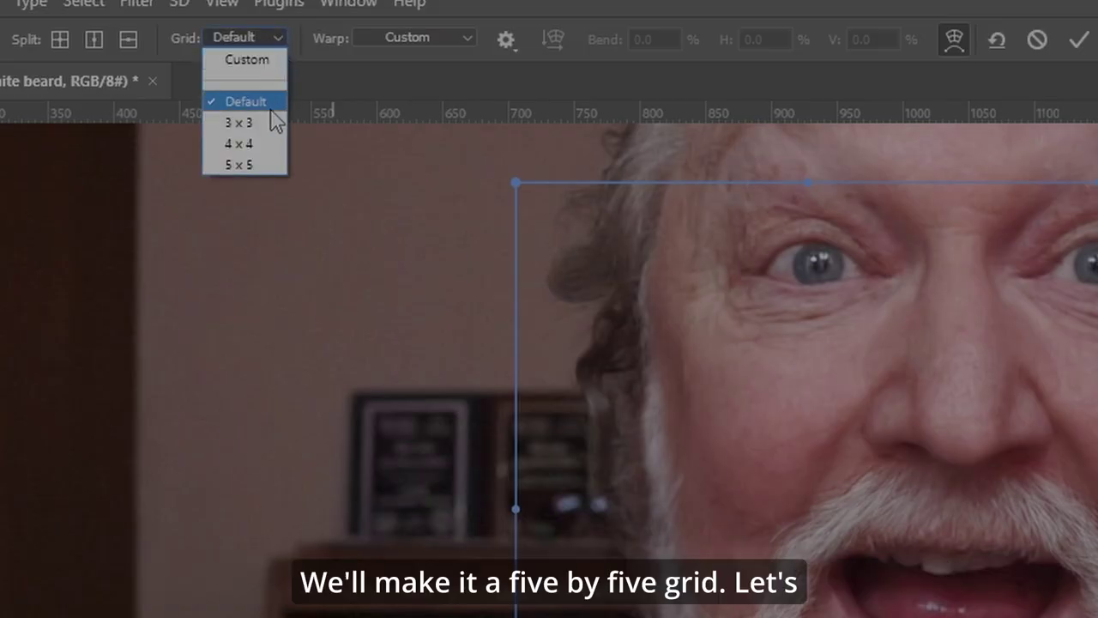
left_click(247, 164)
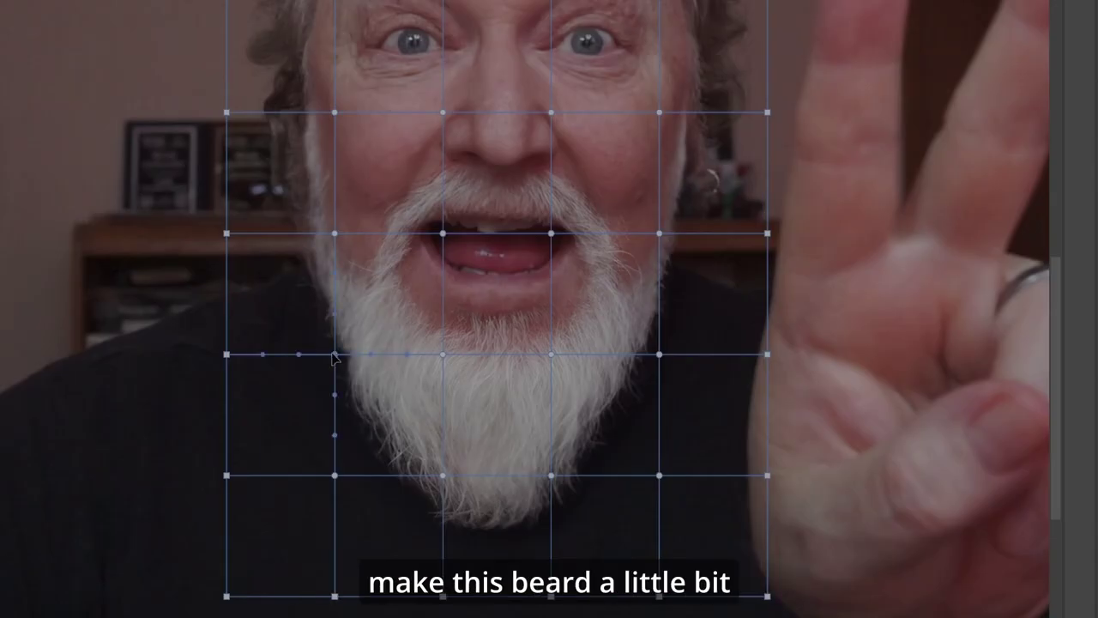
- Pull the warp mesh to widen and lower the beard's bottom, commit, and relink the mask
left_click_drag(335, 353, 314, 361)
left_click_drag(337, 483, 314, 503)
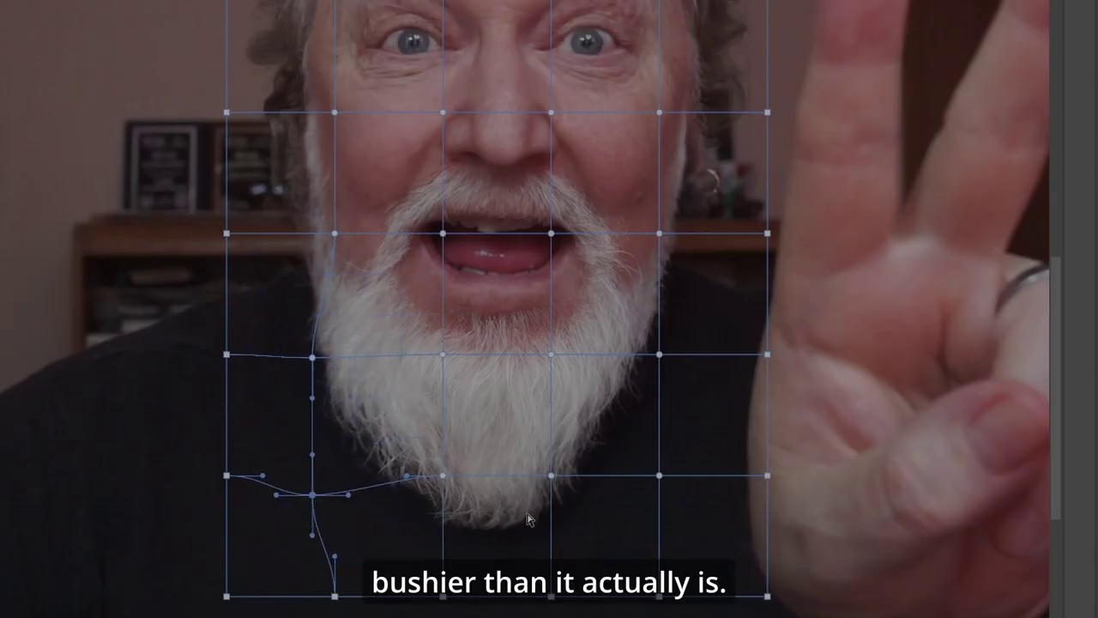
left_click_drag(439, 479, 434, 488)
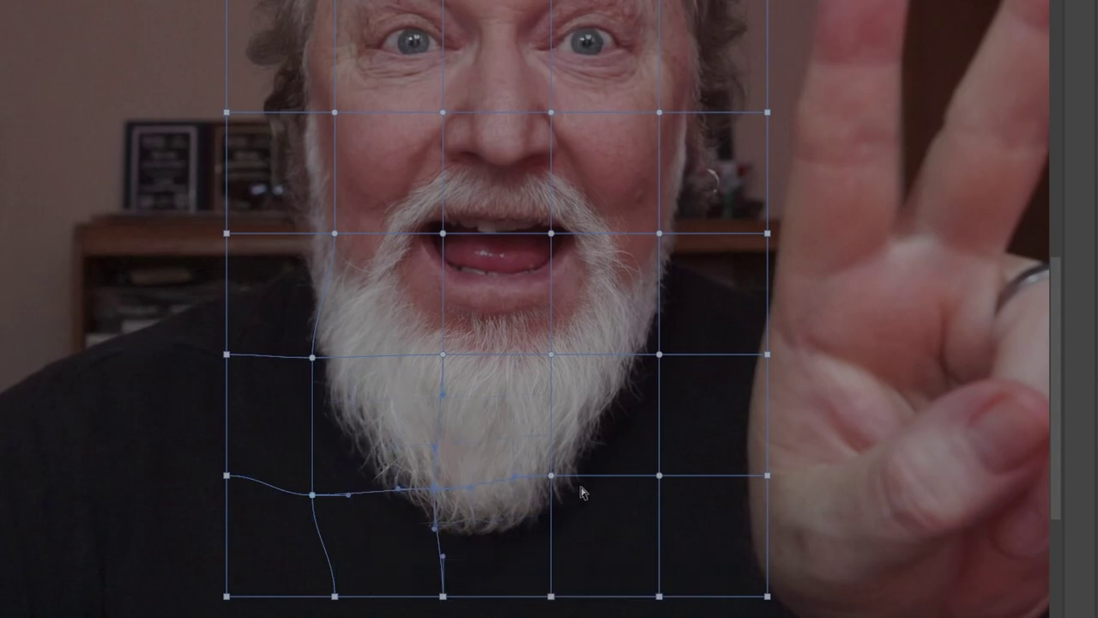
left_click_drag(551, 476, 573, 491)
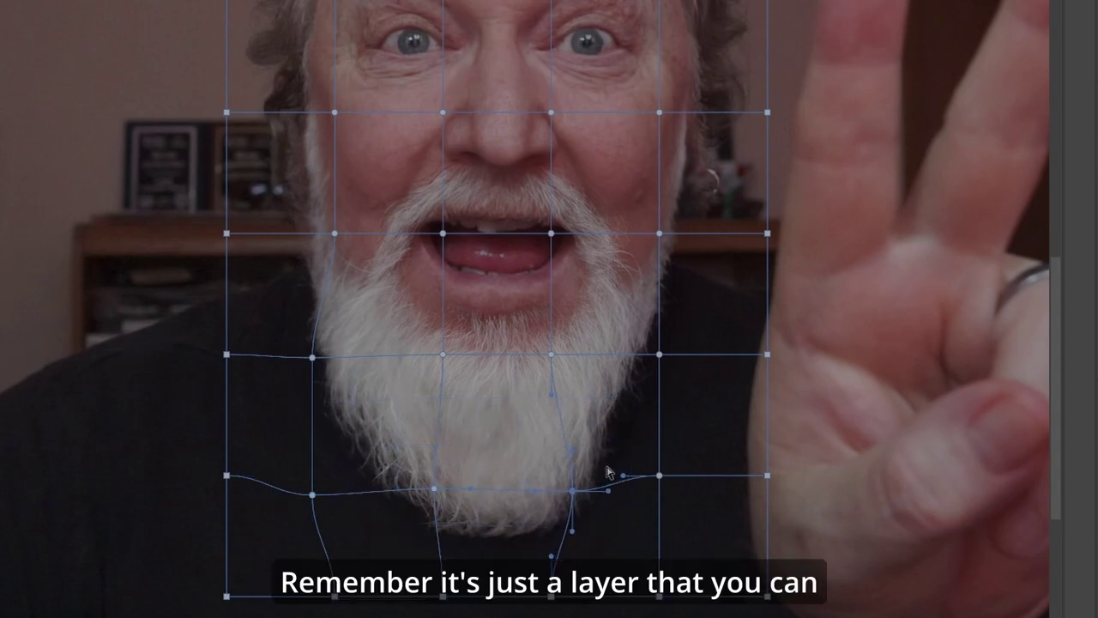
left_click_drag(660, 477, 672, 477)
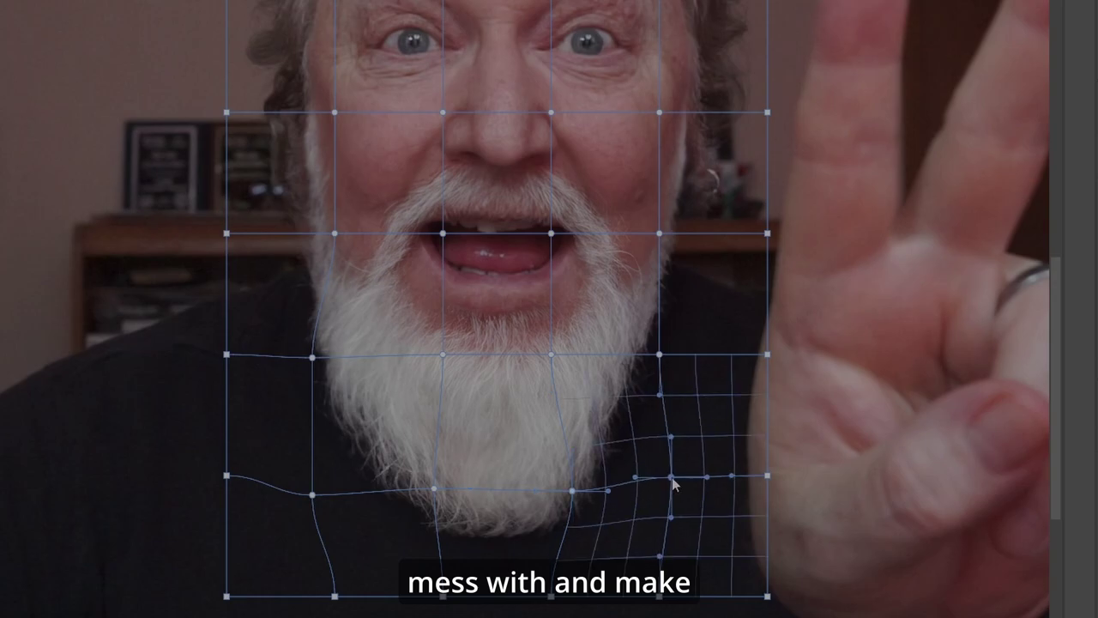
left_click_drag(660, 354, 668, 355)
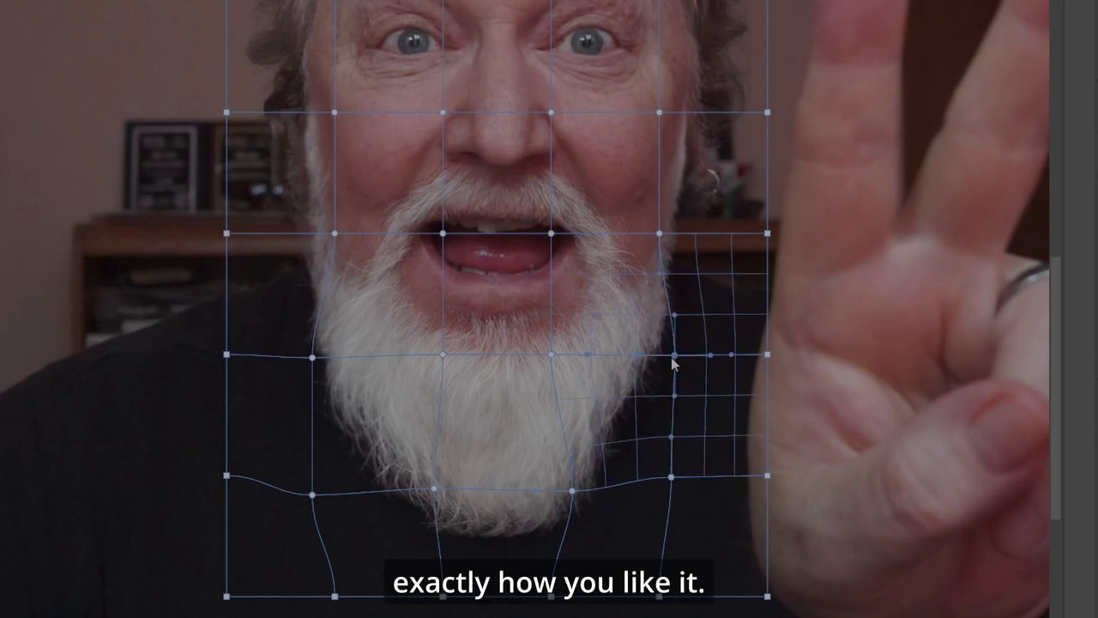
left_click_drag(630, 441, 674, 441)
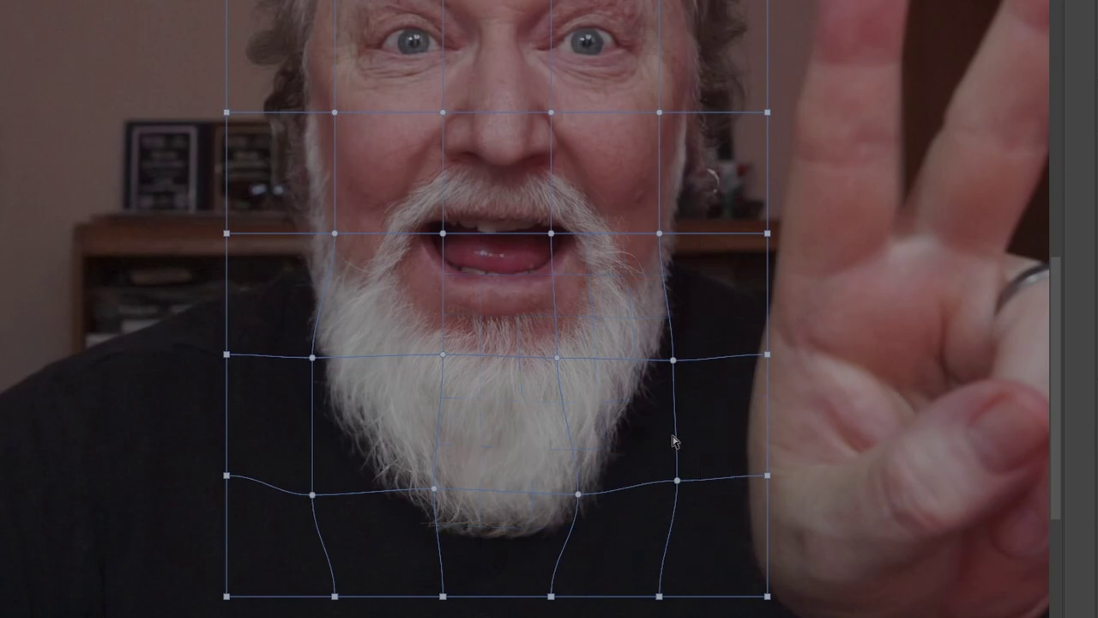
left_click(592, 495)
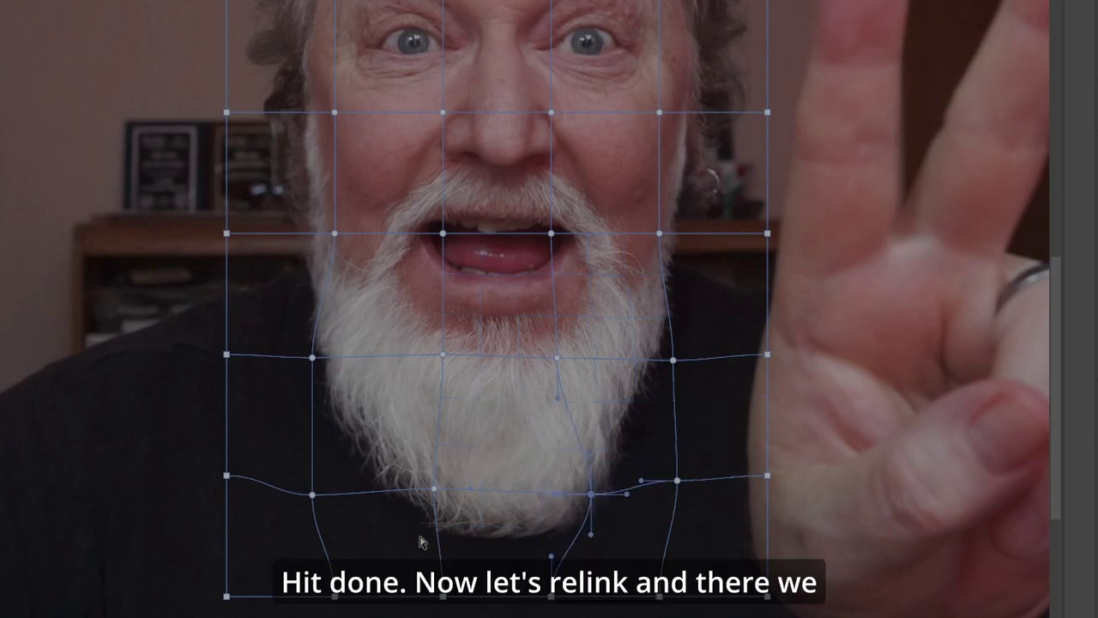
left_click_drag(433, 490, 425, 496)
left_click_drag(592, 495, 603, 495)
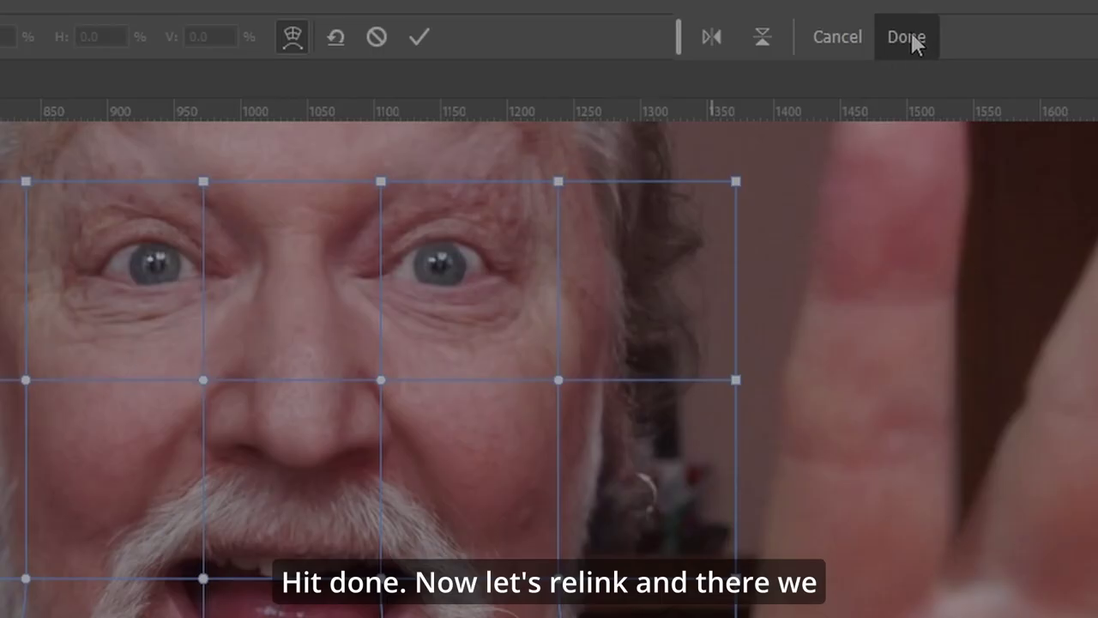
left_click(907, 37)
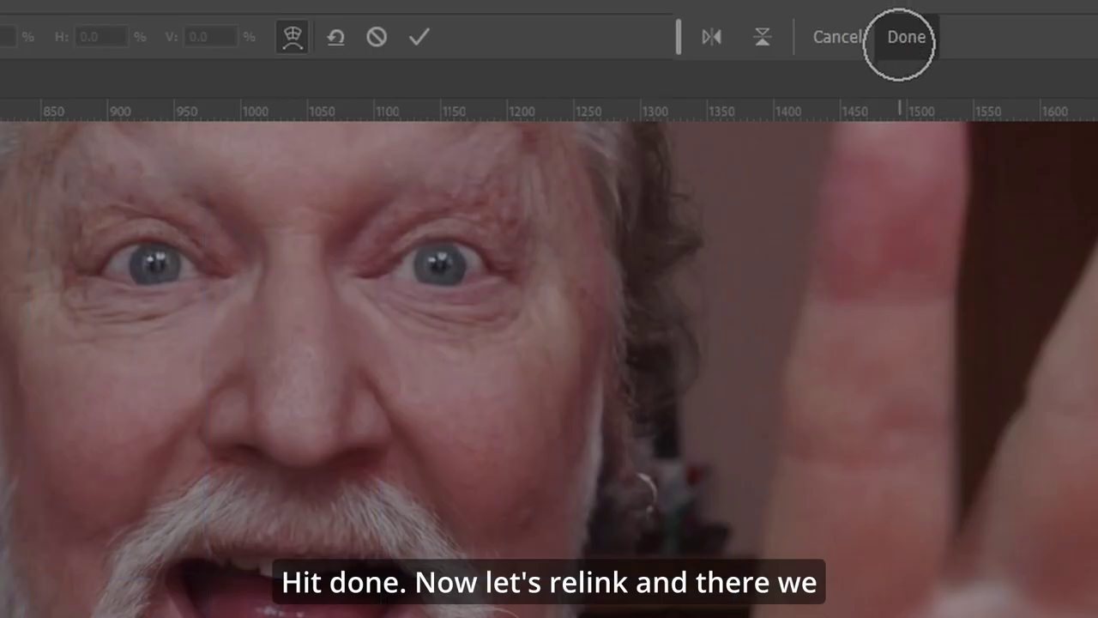
left_click(926, 343)
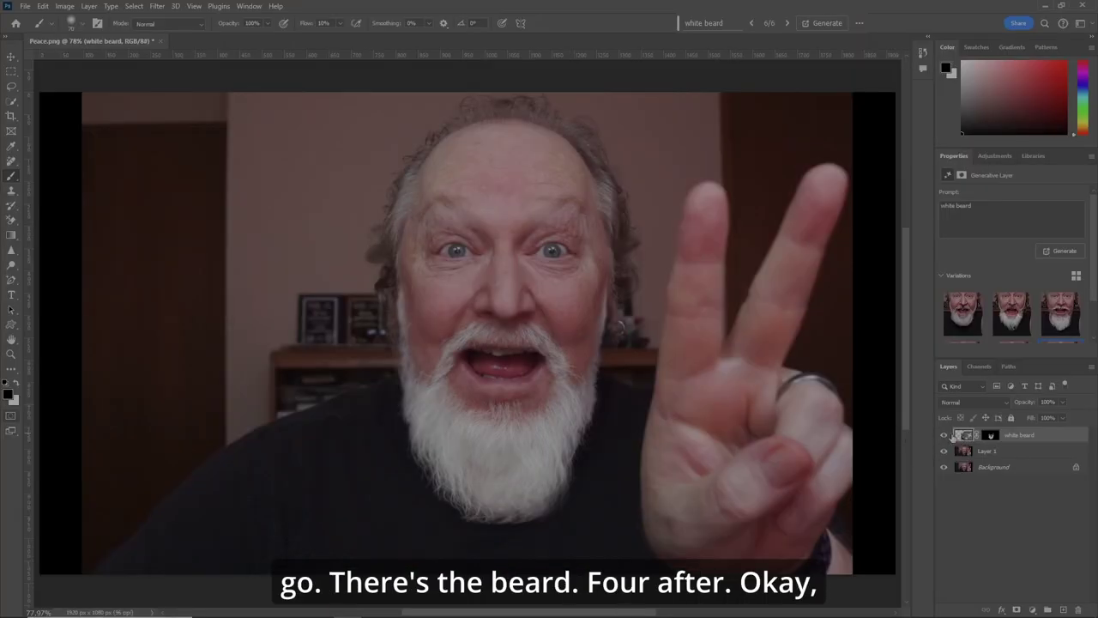
- Compare the beard on and off, then stamp all visible layers into a new Layer 2
left_click(944, 436)
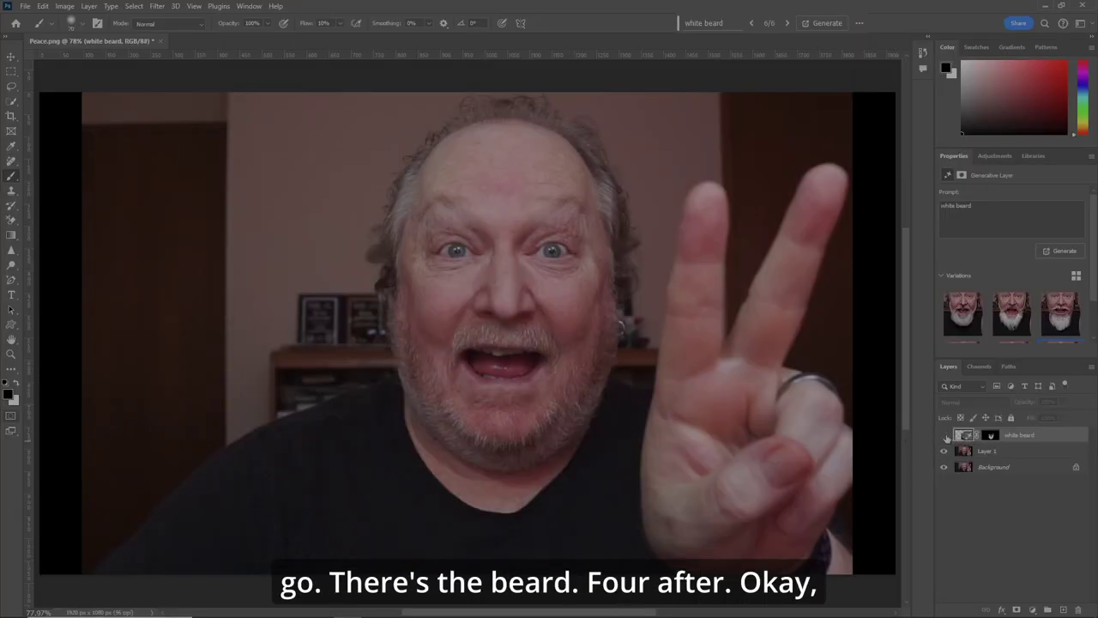
left_click(944, 435)
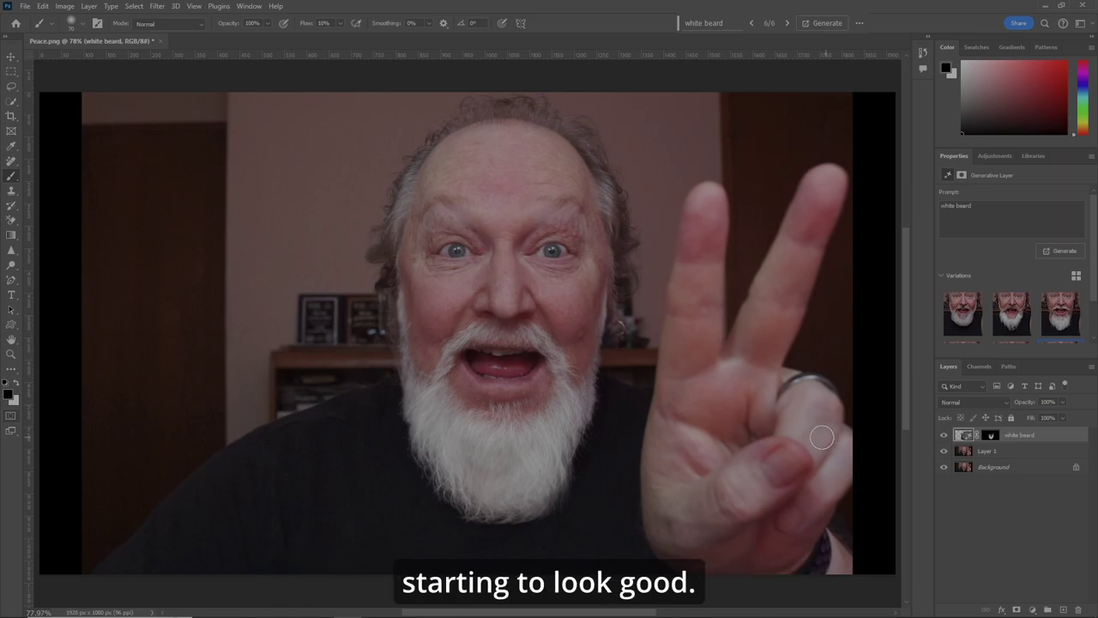
key("w")
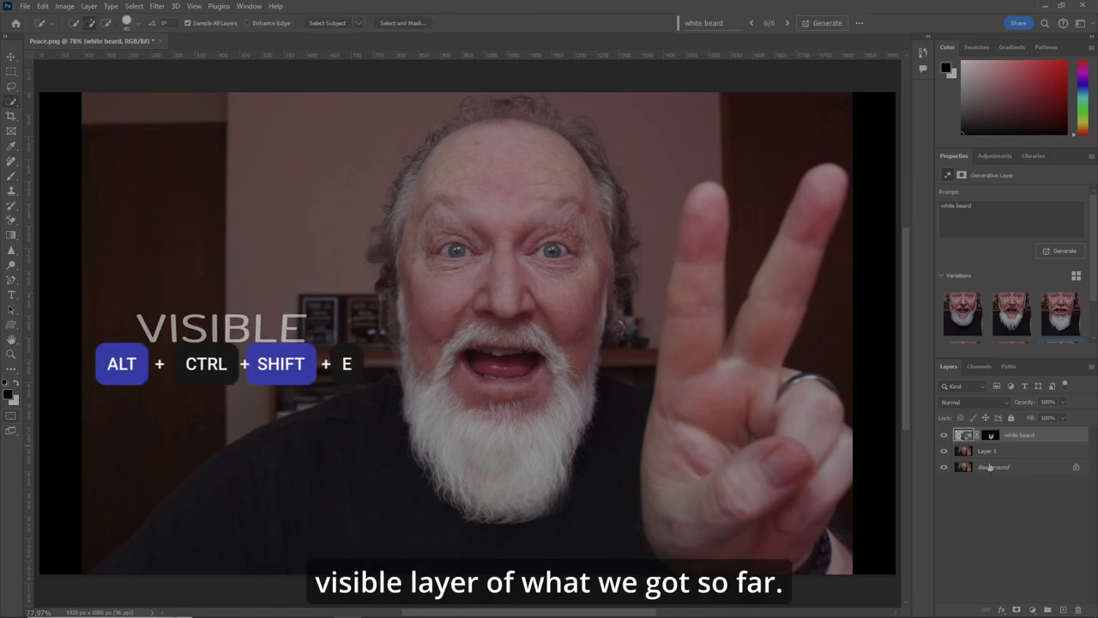
key("ctrl+alt+shift+e")
- Group white beard and Layer 1 into a group named WHITE BEARD and hide it
left_click(1040, 453)
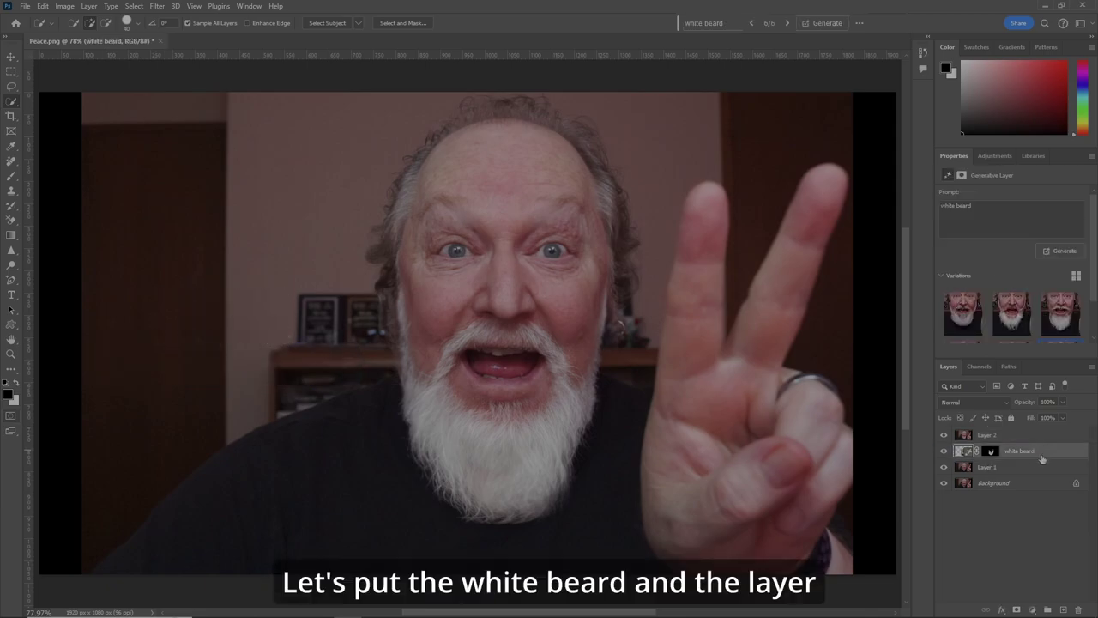
left_click(1029, 466, "shift")
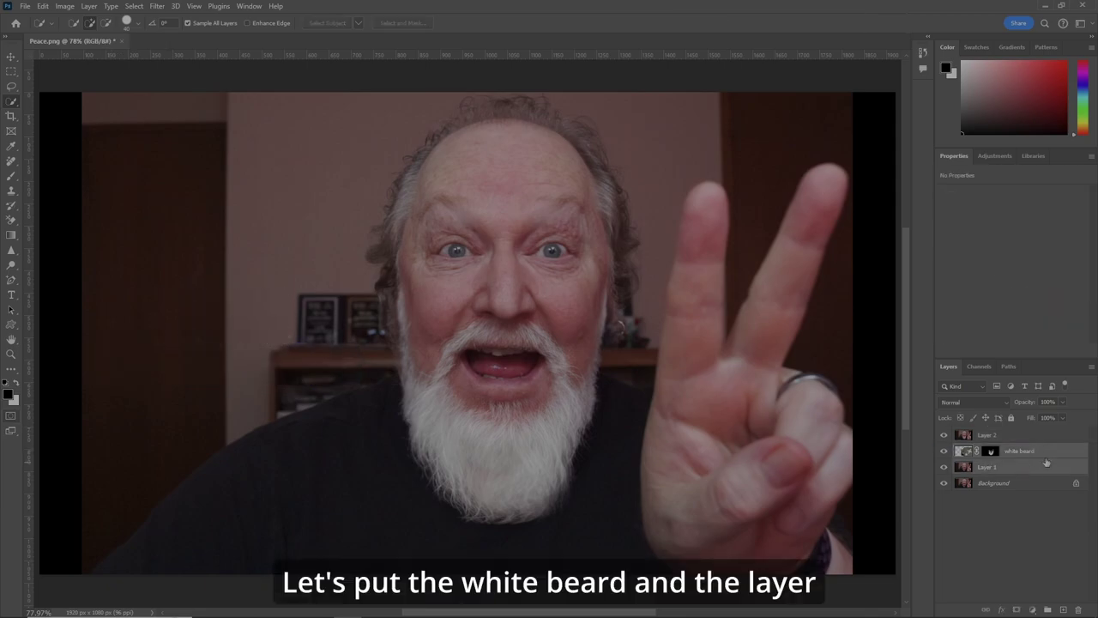
key("alt+l")
key("Right")
key("Down")
key("Down")
key("Down")
key("Return")
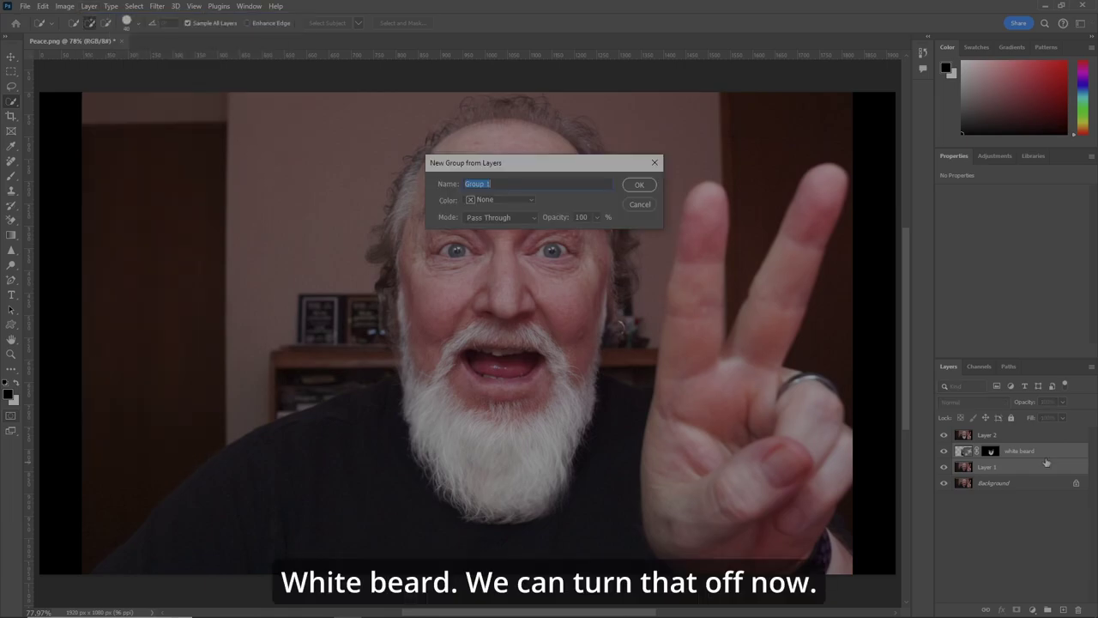
type("WHITE BEA")
type("RD")
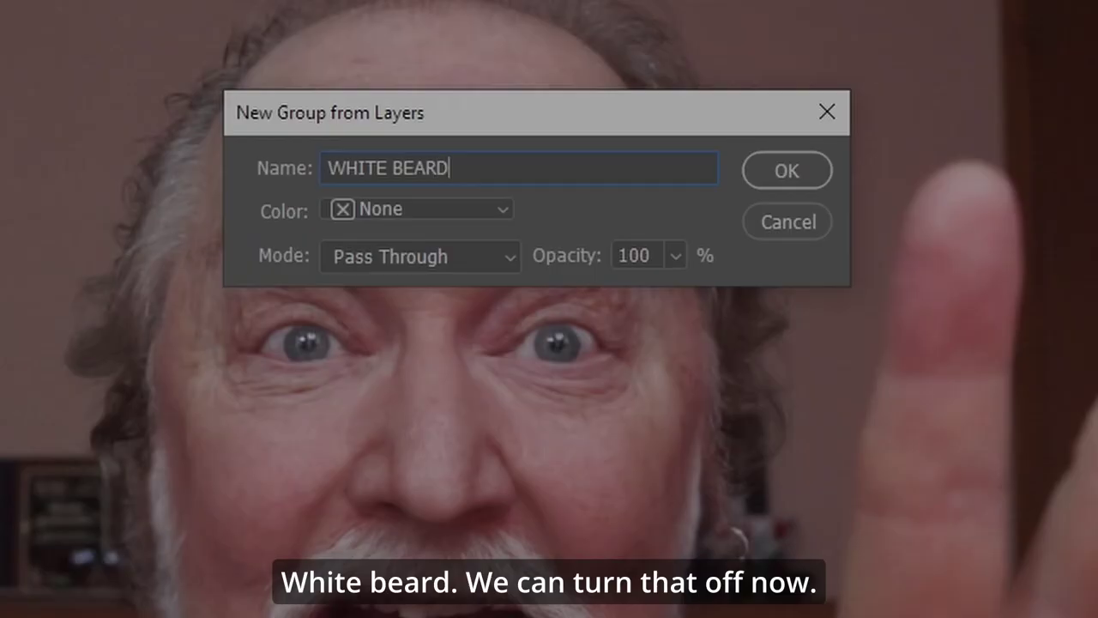
key("Return")
left_click(799, 337)
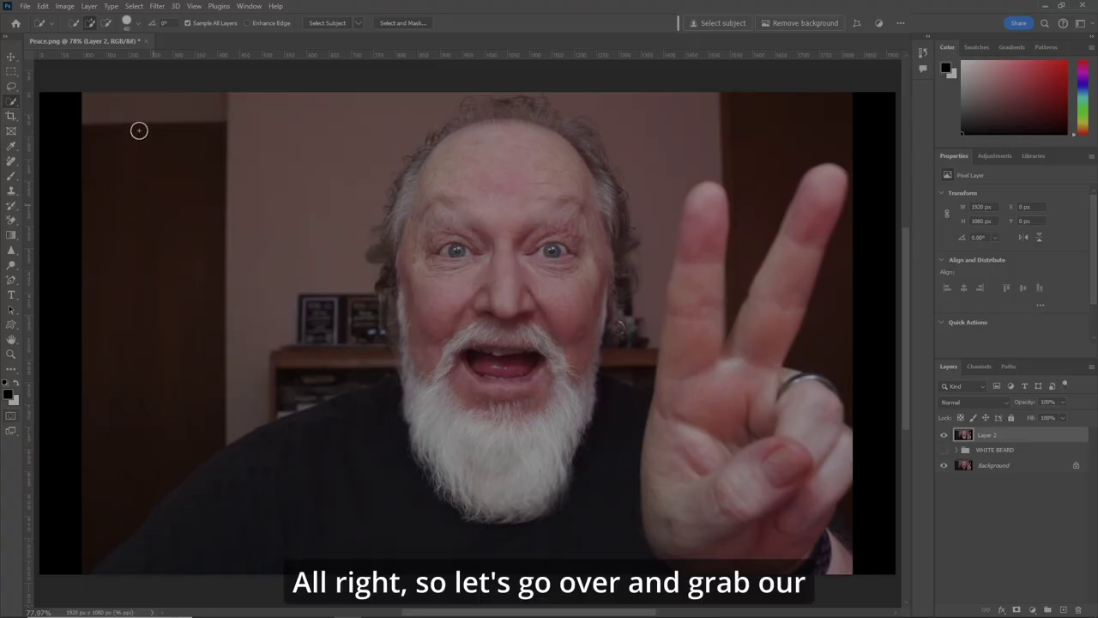
- Select the man and his raised hand with Object Selection, then invert to select the background
right_click(9, 102)
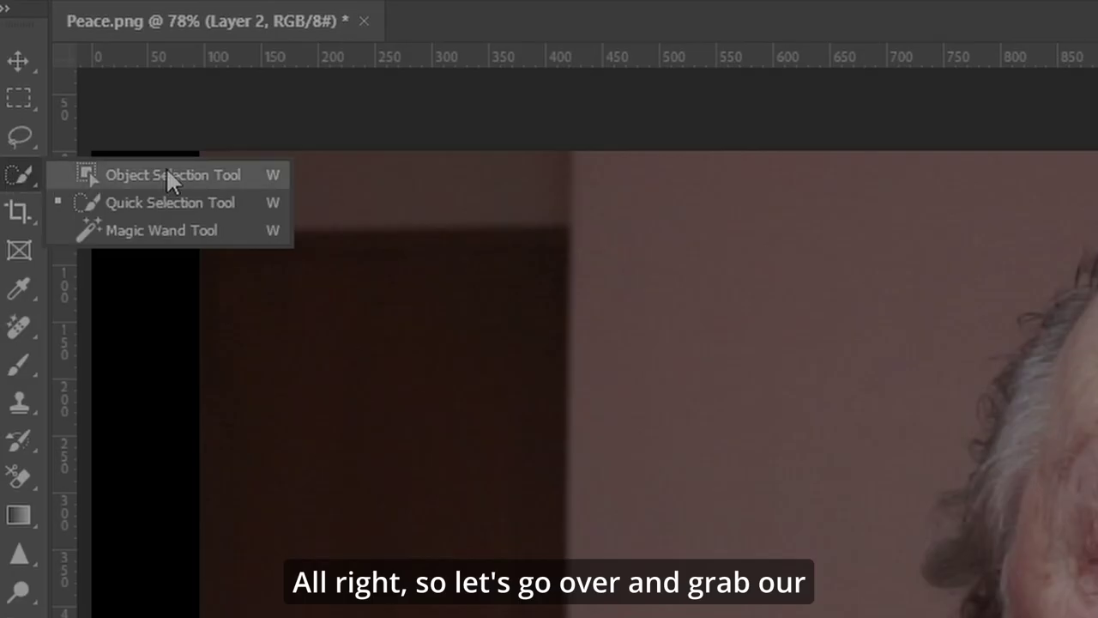
left_click(62, 100)
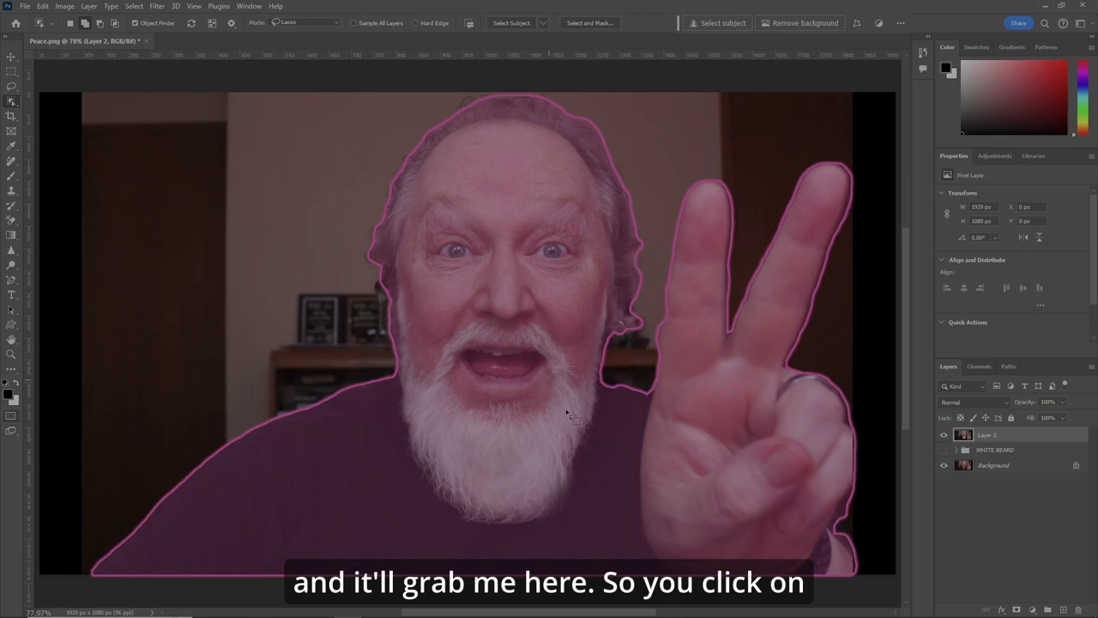
left_click(608, 421)
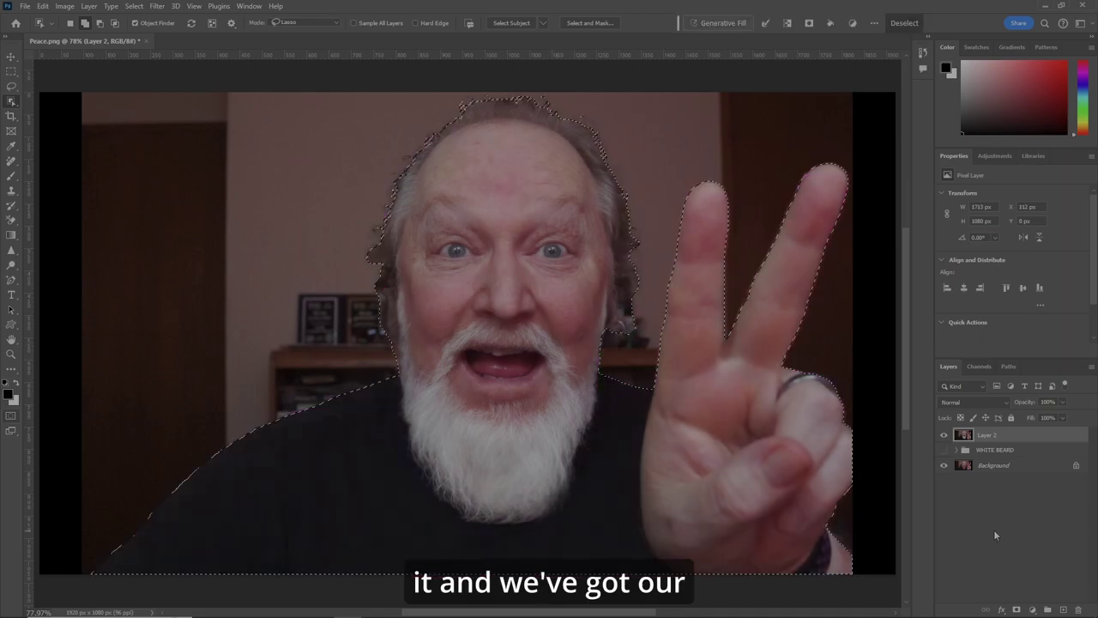
key("b")
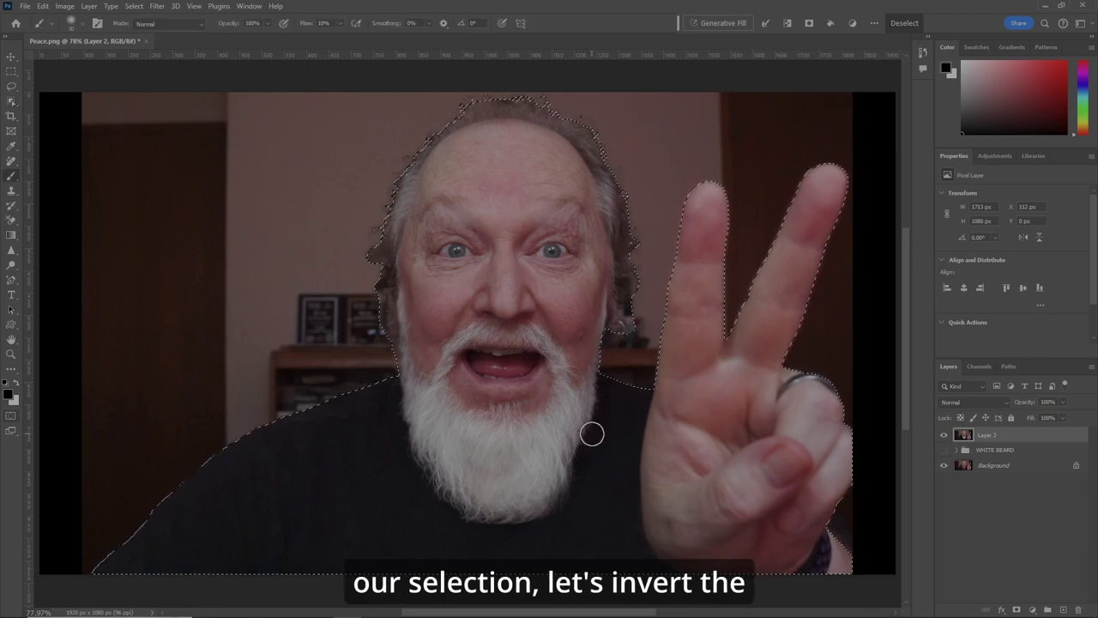
key("ctrl+shift+i")
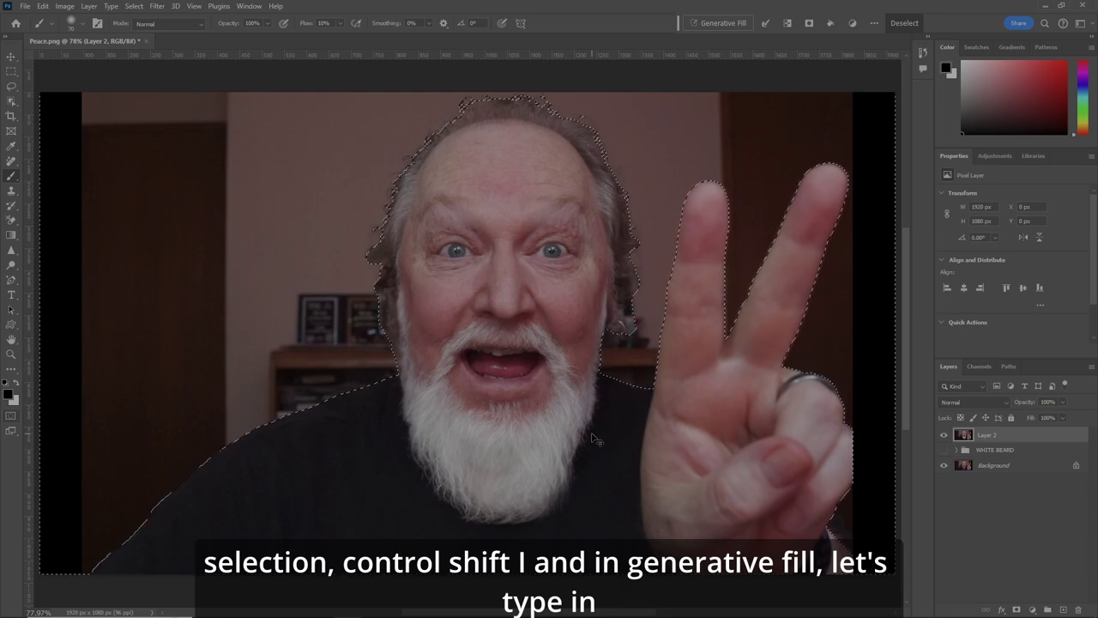
left_click(718, 22)
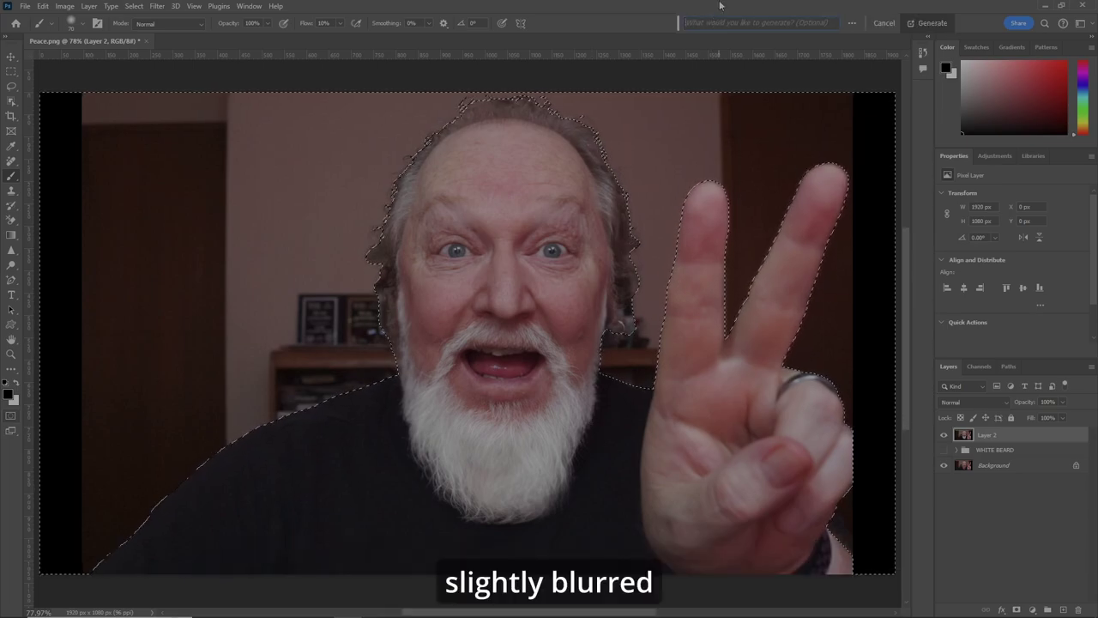
- Generate the new background from the prompt 'slightly blured christmas living room'
type("slig")
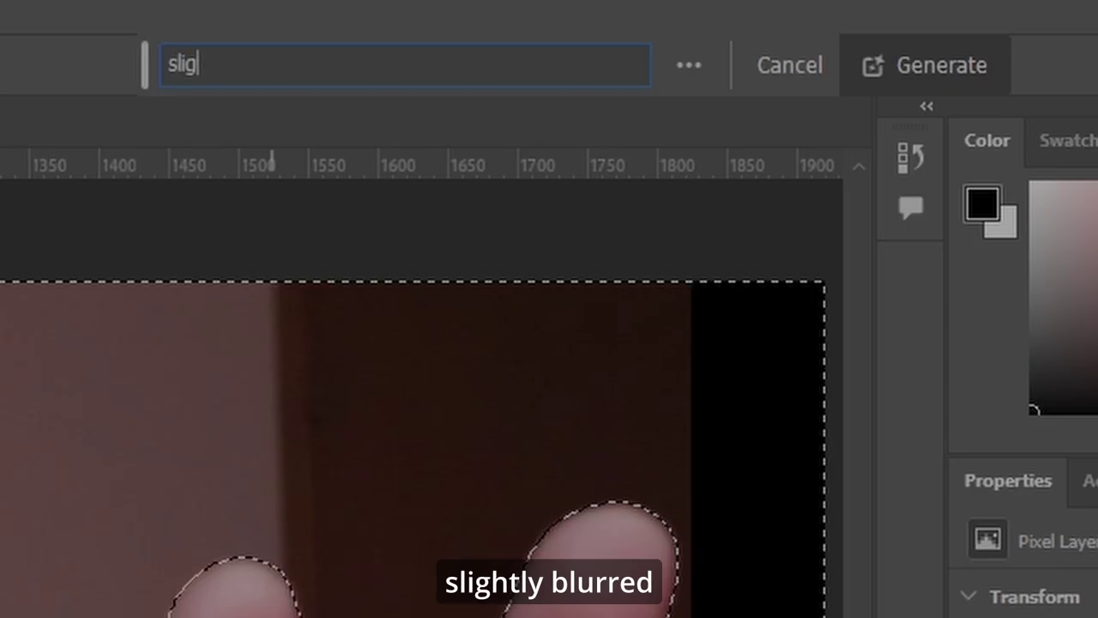
type("htly ")
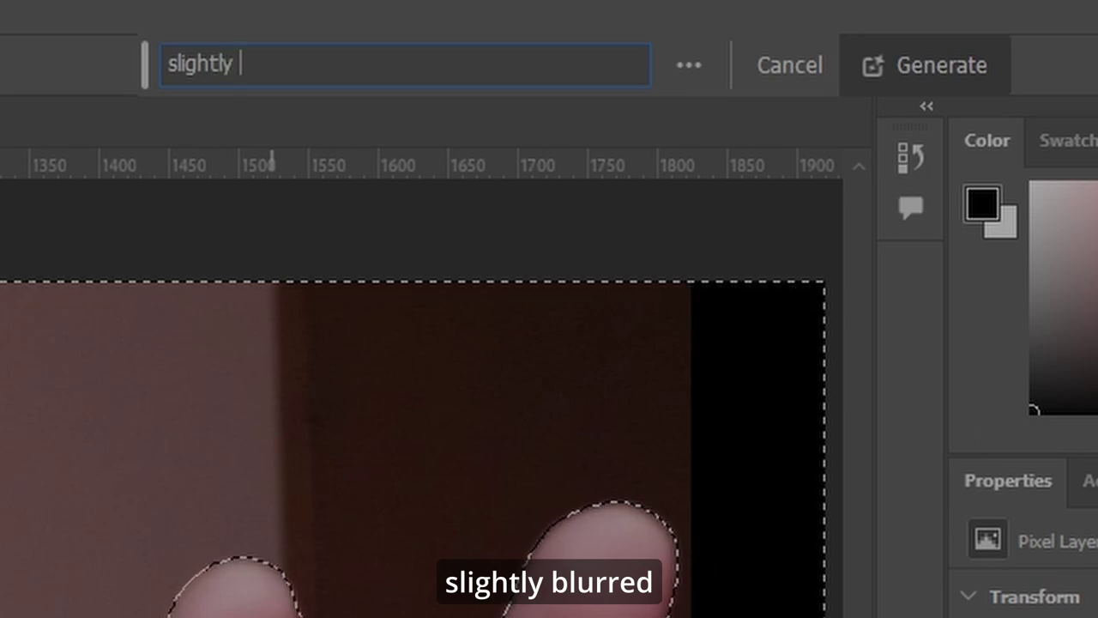
type("blured christmas living room")
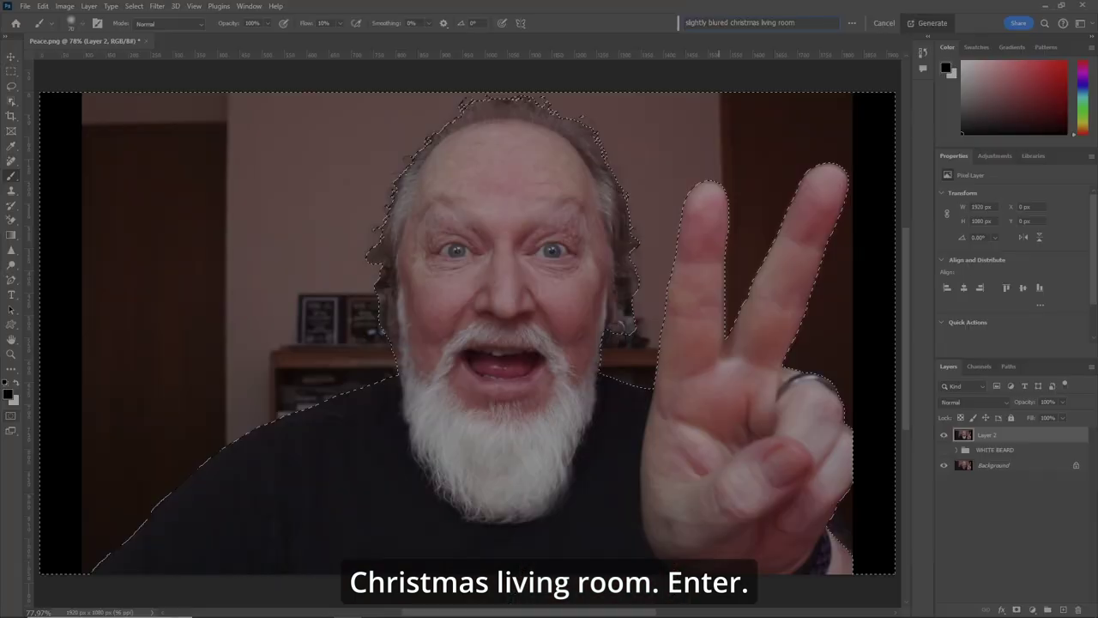
key("Return")
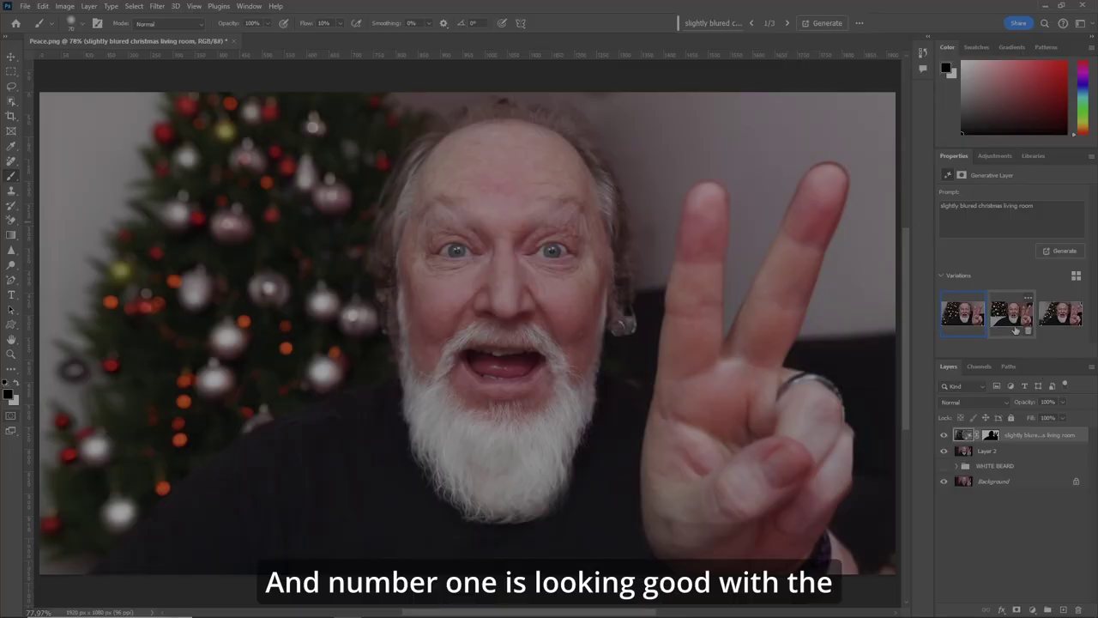
- Compare the three generated Christmas background variations, returning to the first
left_click(1028, 324)
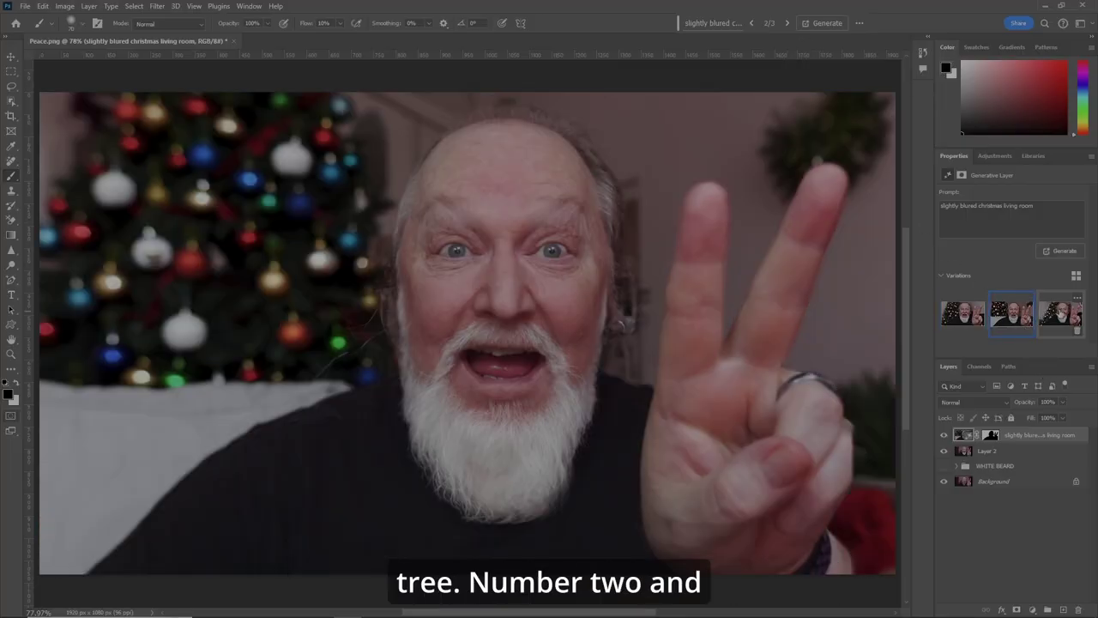
left_click(1065, 319)
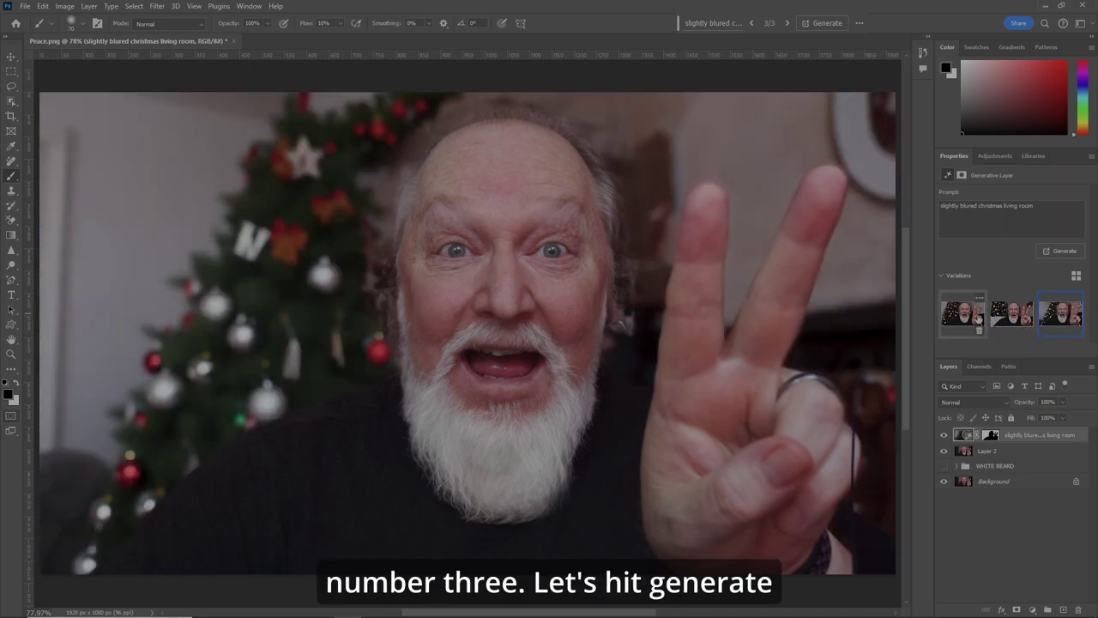
left_click(969, 319)
- Generate three more background variations, keep the first, and select the background's layer mask
left_click(1062, 251)
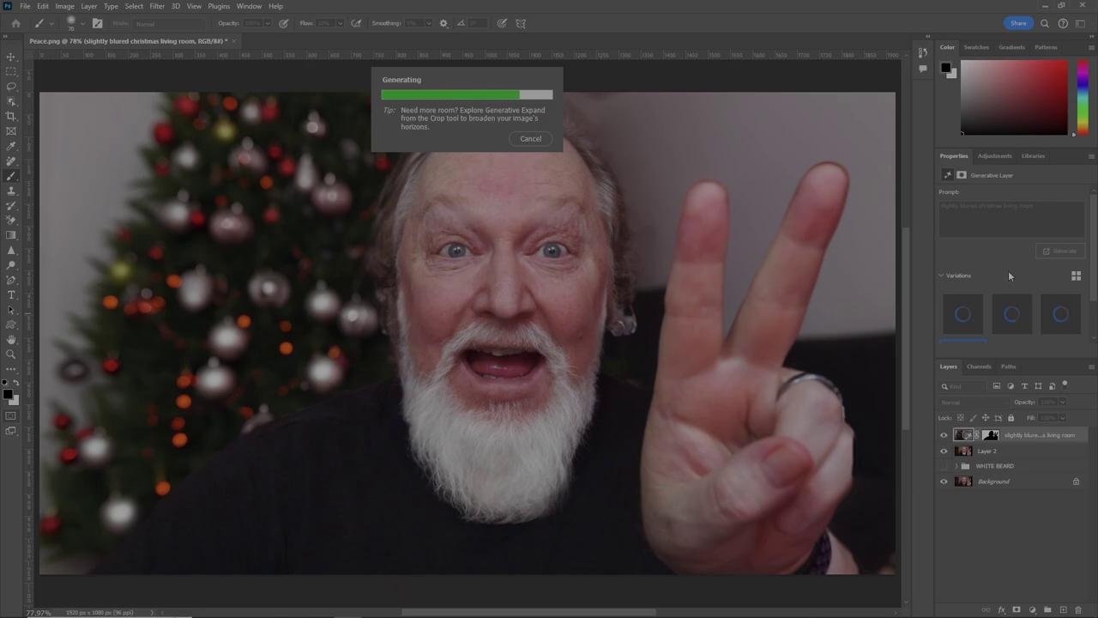
left_click(1026, 325)
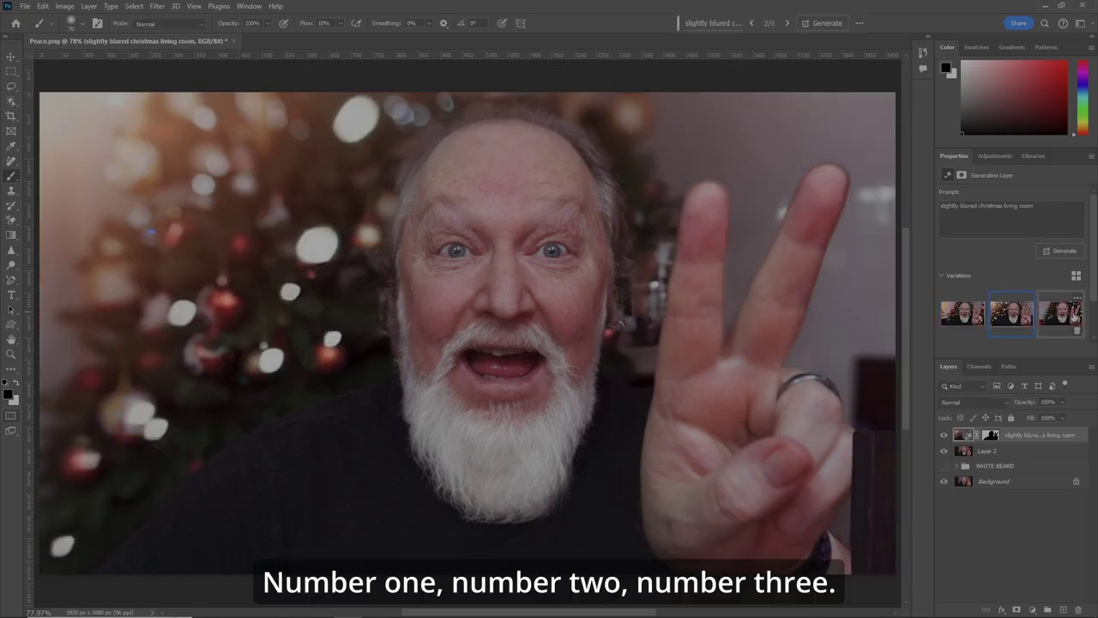
left_click(1073, 318)
left_click(964, 316)
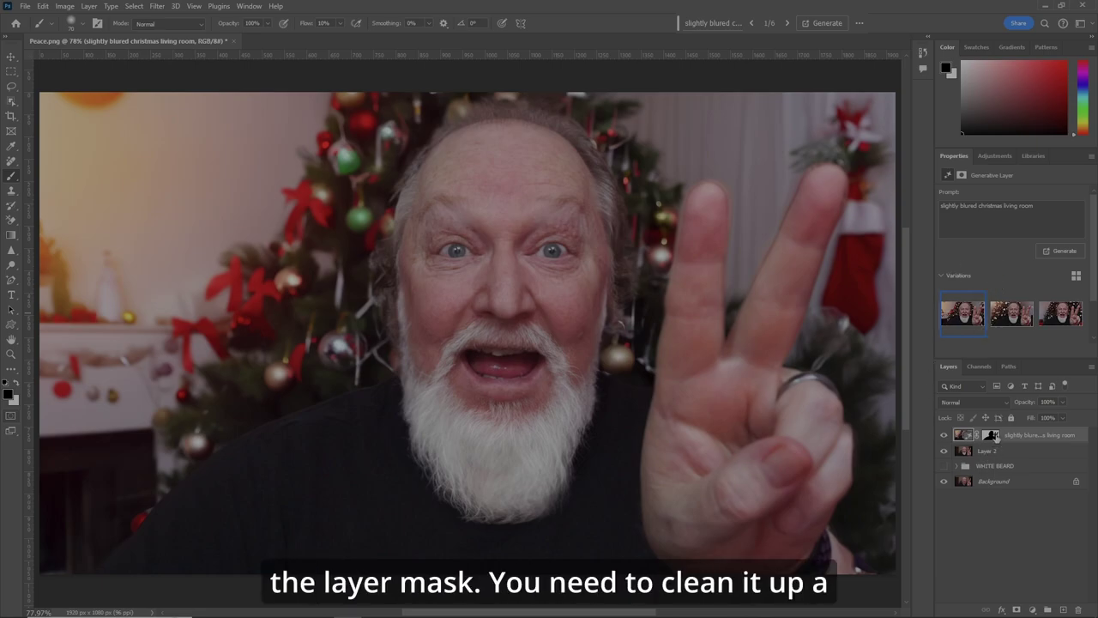
left_click(992, 436)
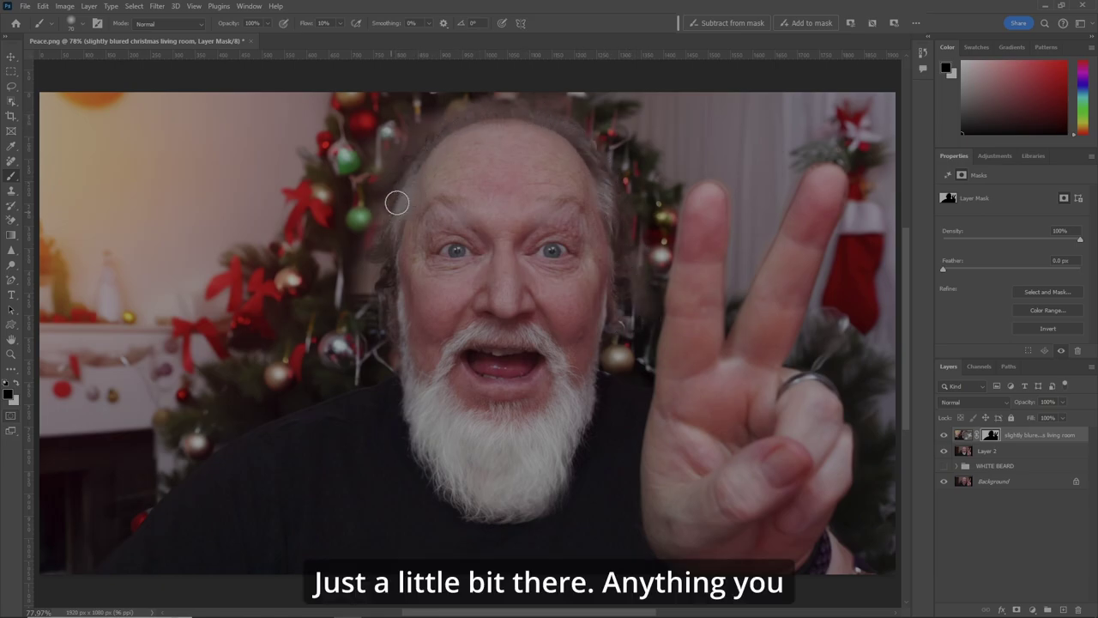
- Switch the mask brush to white and add Layer 2 to the layer selection
key("x")
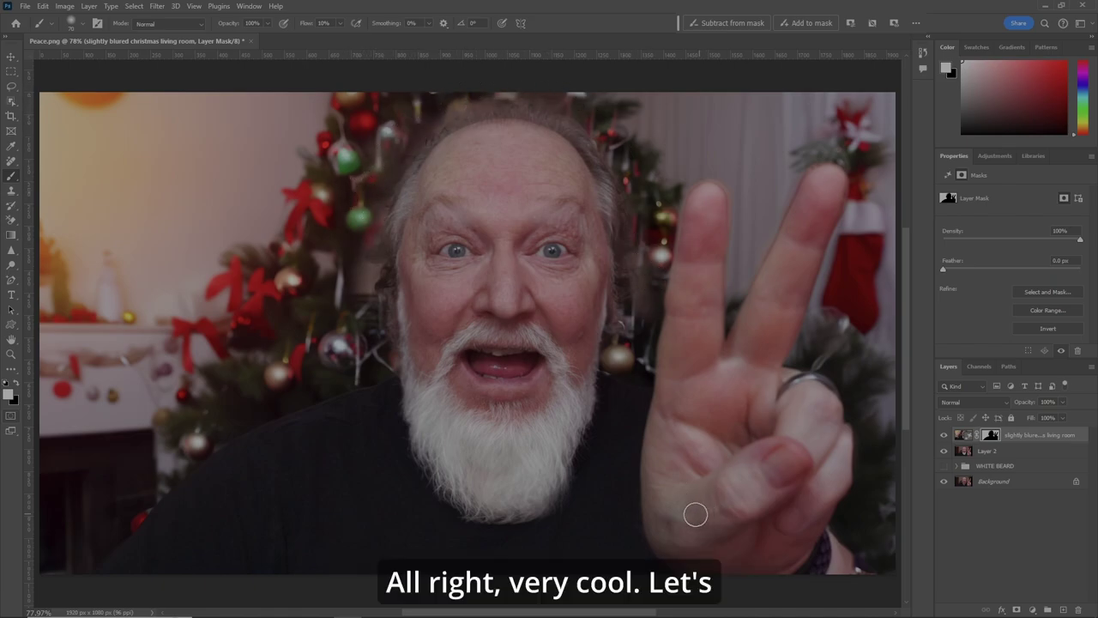
left_click(1033, 452, "shift")
- Group the generated background and Layer 2 as 'BG', then stamp a merged Layer 3 on top
key("alt+l")
key("w")
key("g")
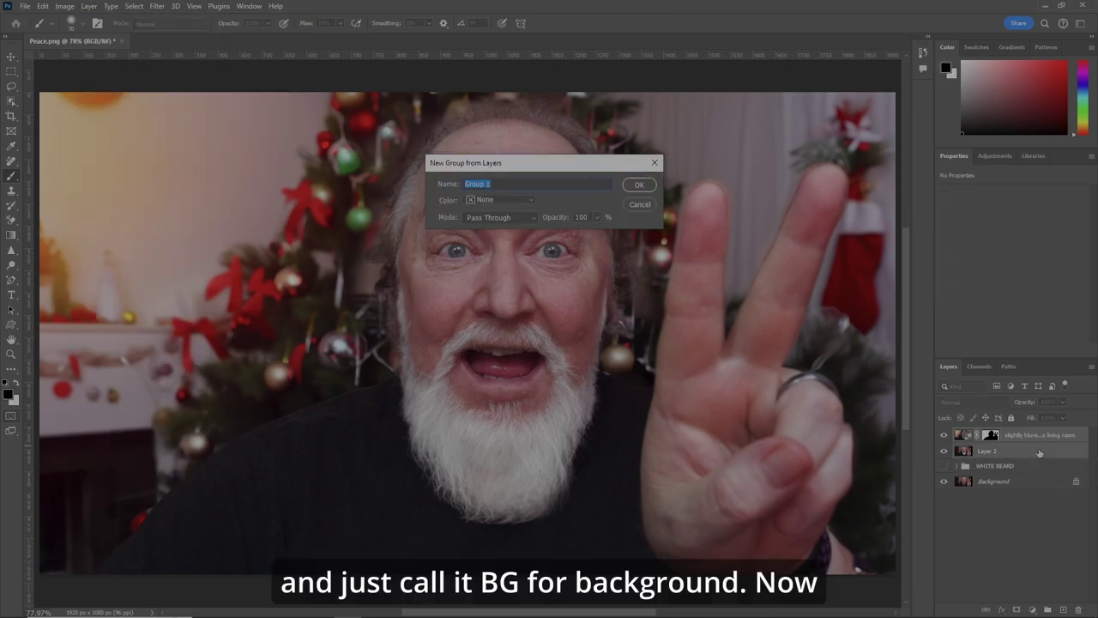
key("Return")
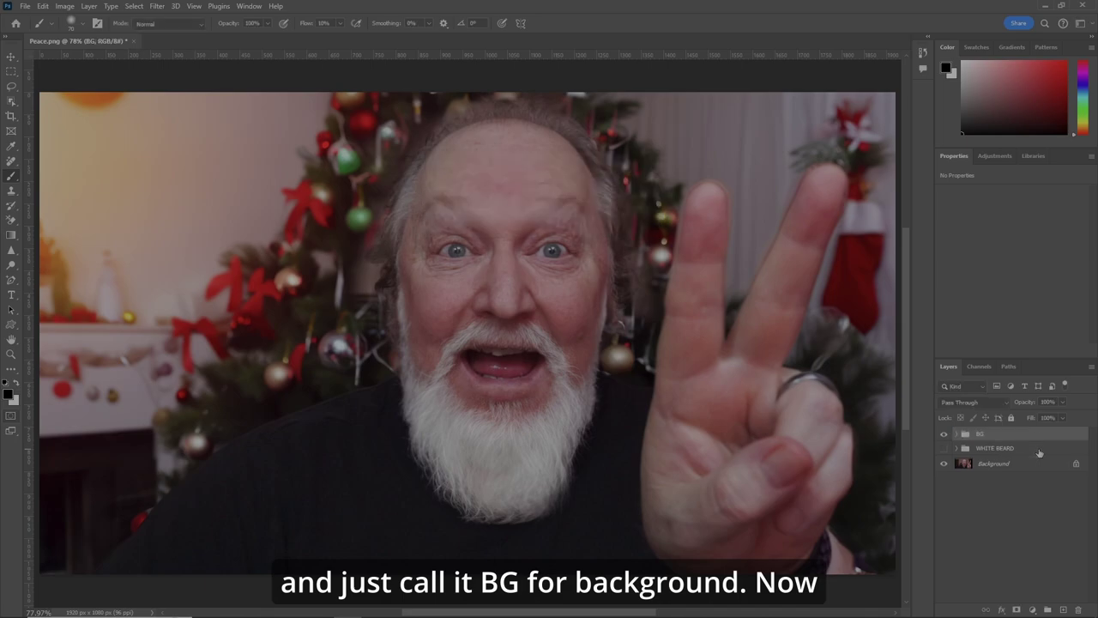
key("ctrl+shift+alt+e")
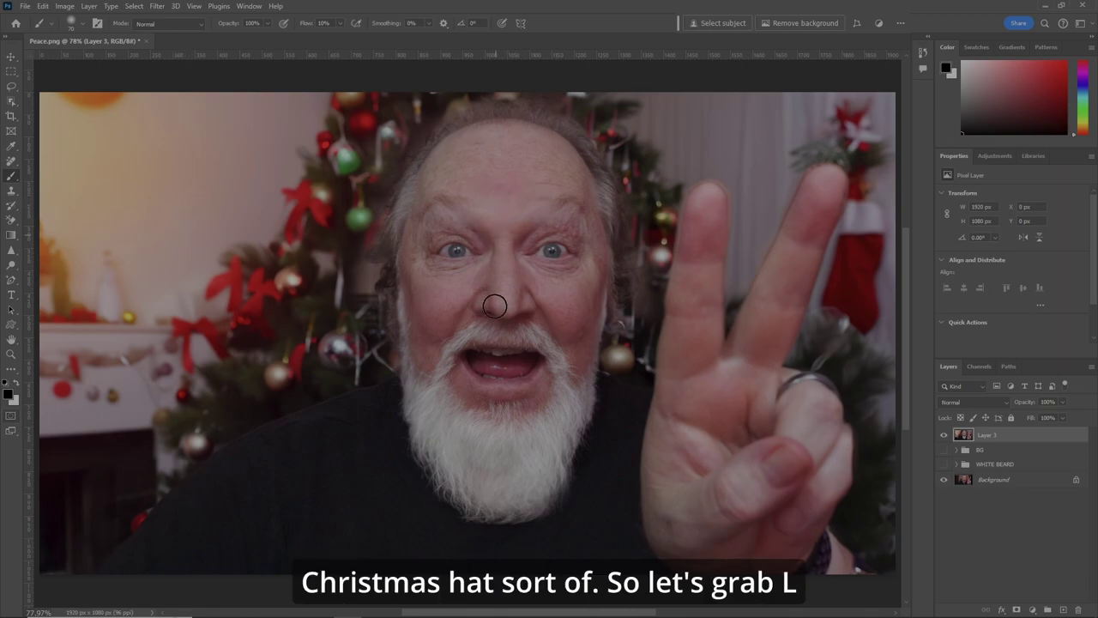
- Lasso a selection around the top of the man's head
key("l")
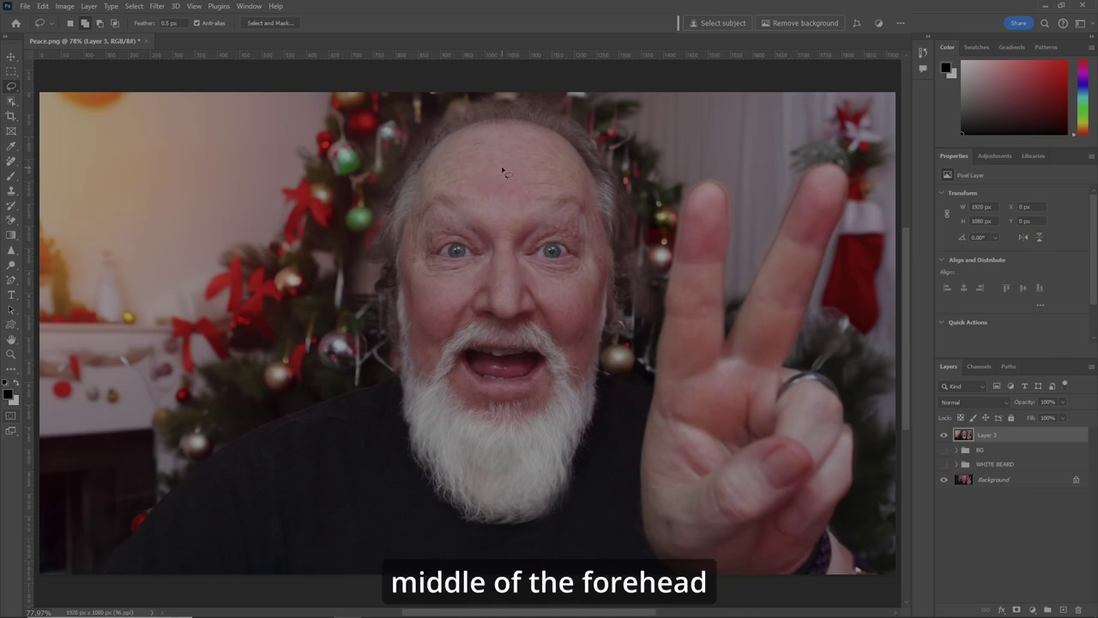
mouse_move(498, 167)
left_mouse_down()
mouse_move(382, 183)
mouse_move(448, 99)
left_mouse_up()
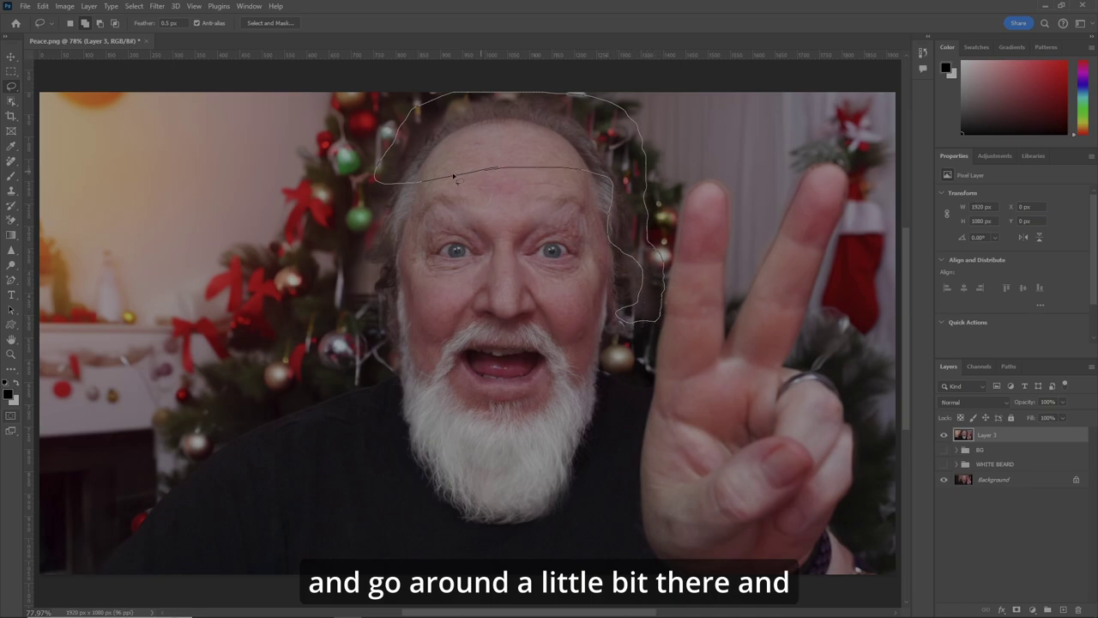
left_click_drag(454, 177, 455, 176)
- Generative-fill 'christmas santa hat' into the selection, compare hat variations, and add Layer 3 to the selection
left_click(692, 12)
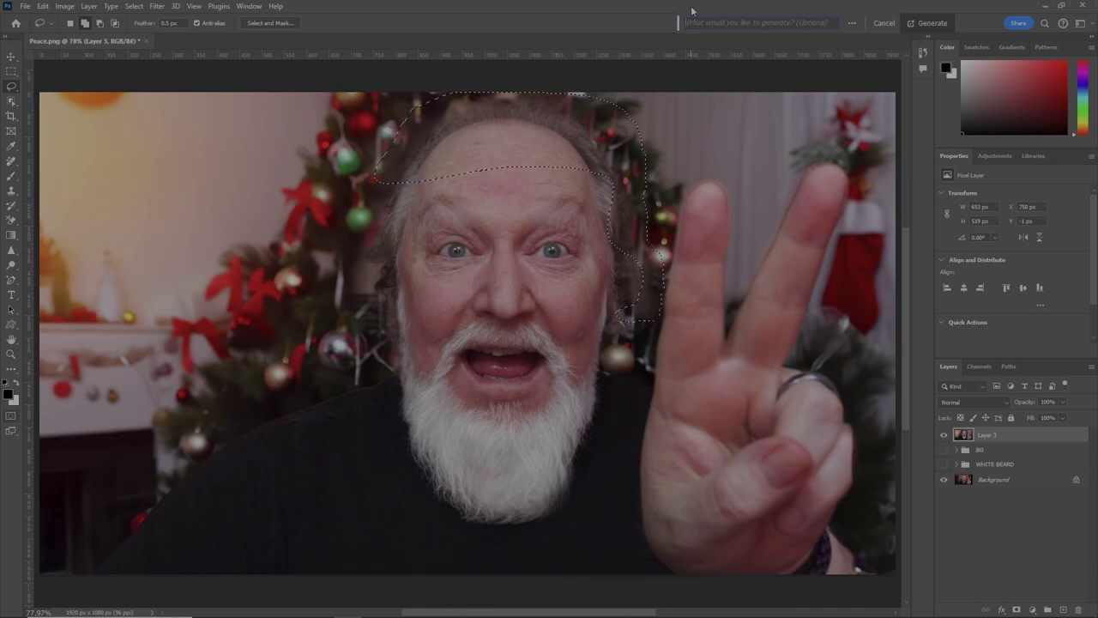
type("christmas sant")
type("a hat")
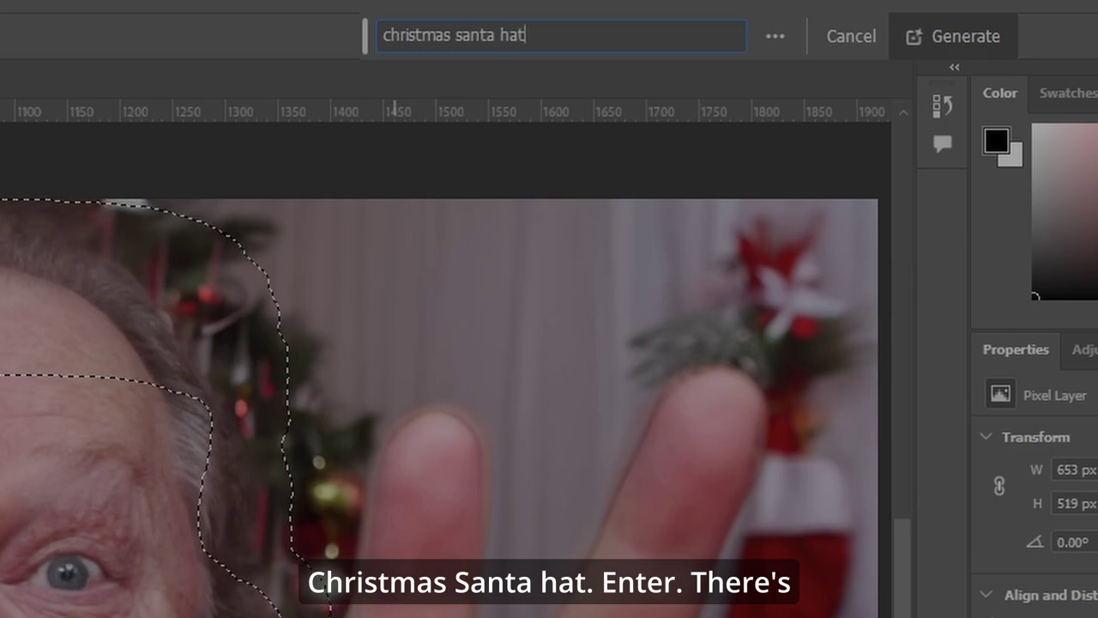
key("Return")
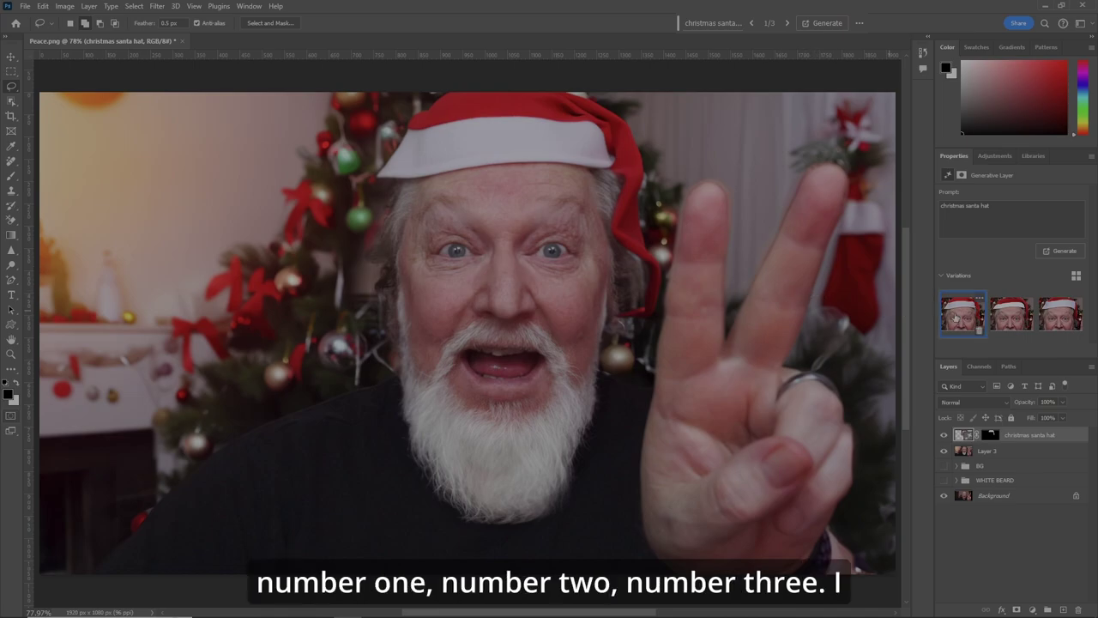
left_click(1012, 315)
left_click(1064, 319)
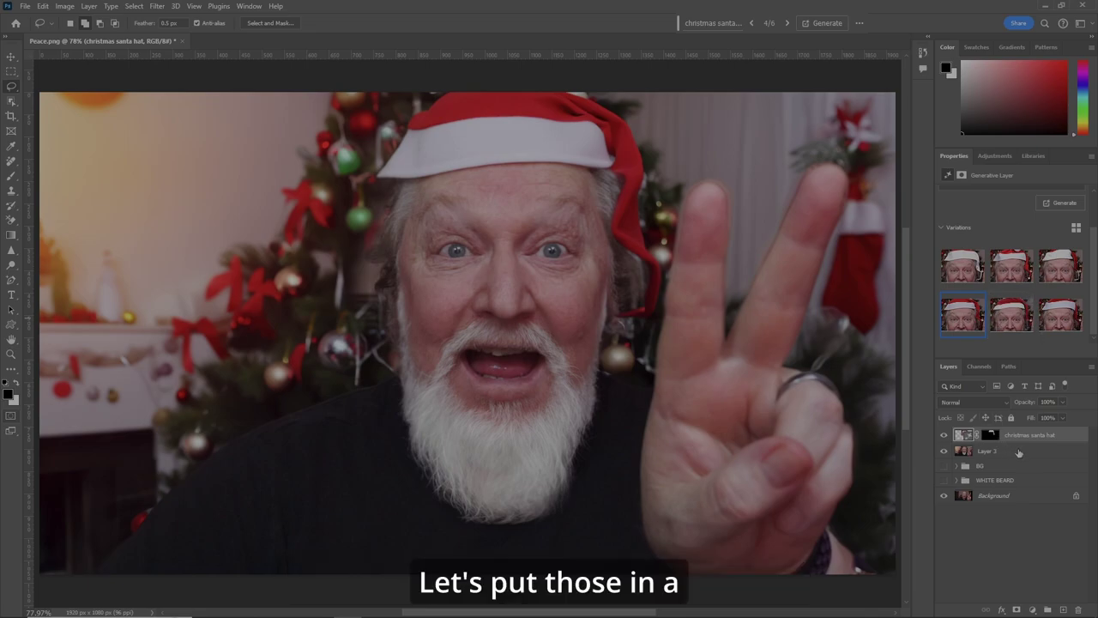
left_click(1029, 448, "shift")
- Group the hat layer and Layer 3 as 'SANTA HAT' and stamp a merged Layer 4 on top
key("ctrl+g")
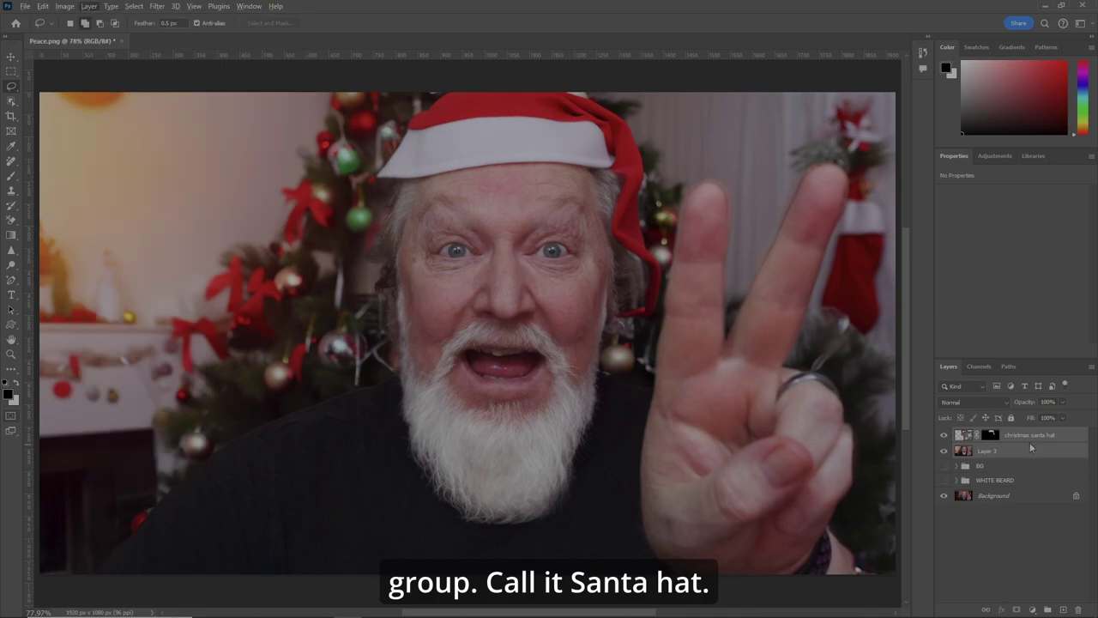
type("SANTA HAT")
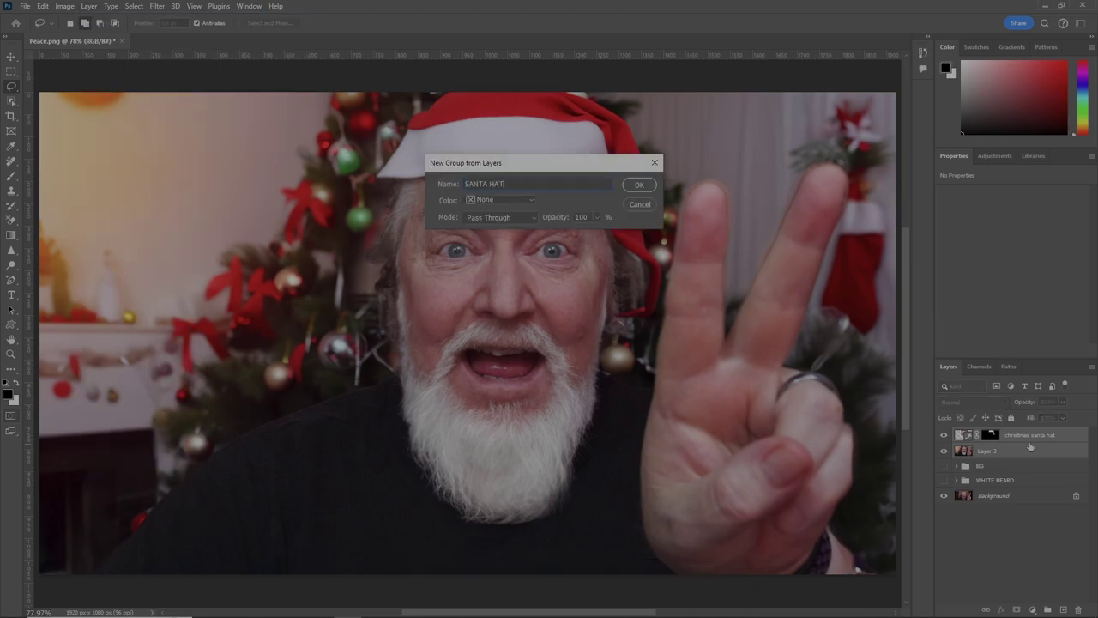
key("Return")
key("ctrl+alt+shift+e")
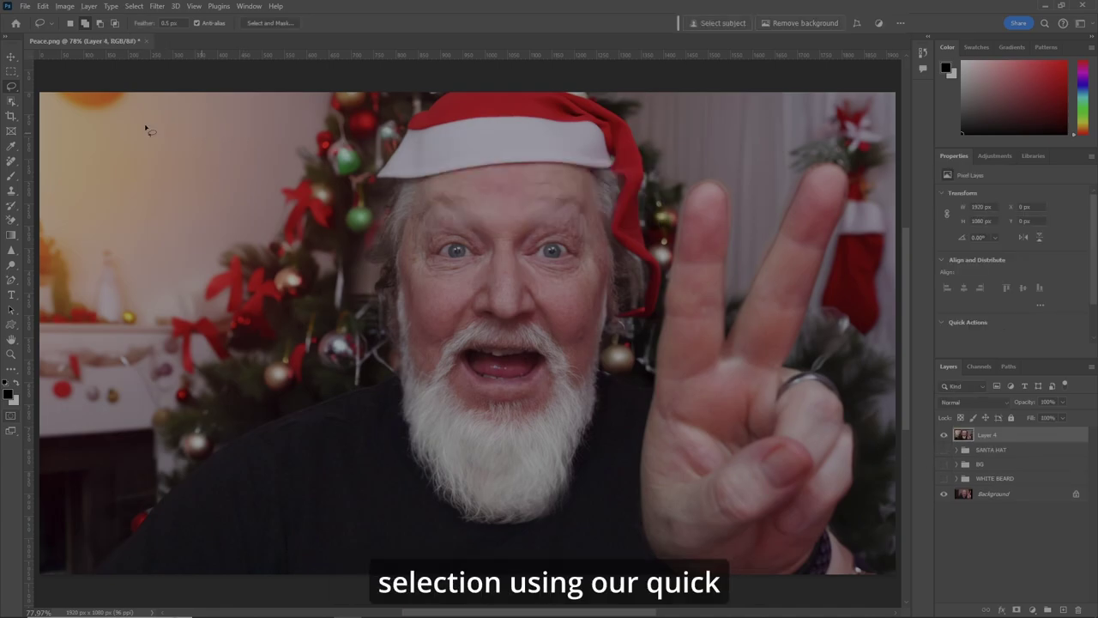
- Quick-select the man's dark shirt, excluding the beard and raised hand
right_click(12, 99)
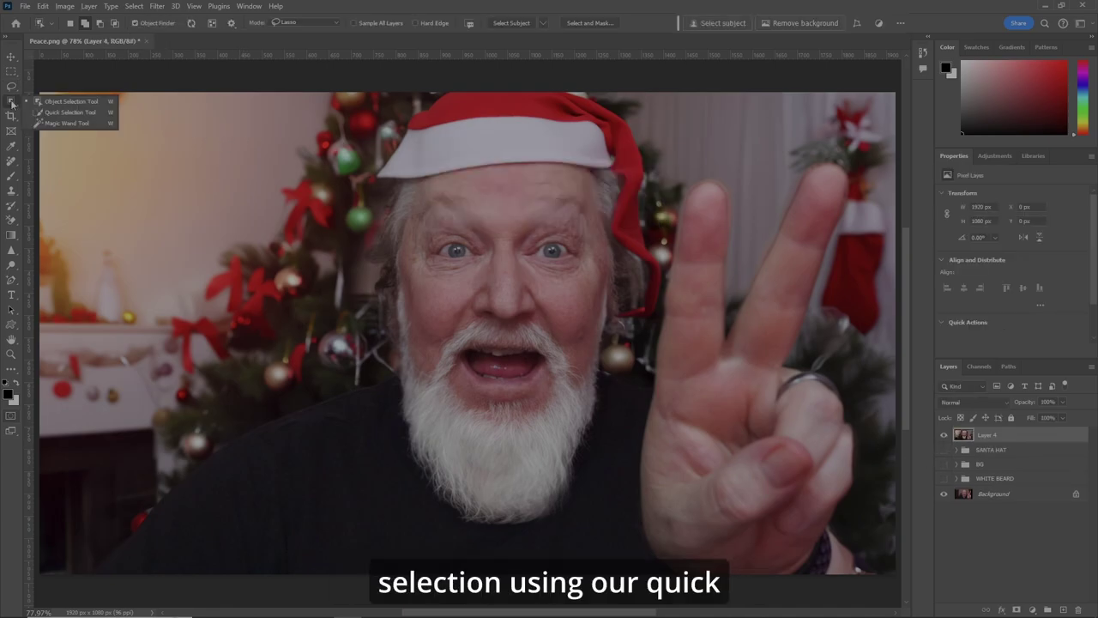
left_click(63, 115)
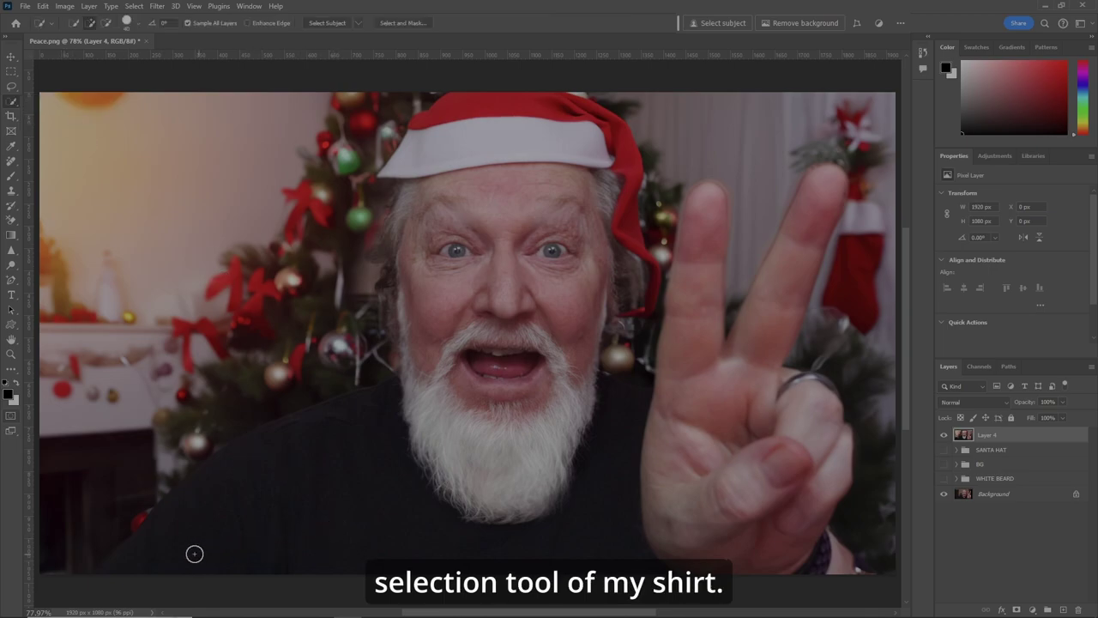
mouse_move(184, 554)
left_mouse_down()
mouse_move(607, 468)
mouse_move(241, 388)
mouse_move(161, 433)
mouse_move(115, 480)
mouse_move(86, 535)
mouse_move(81, 509)
left_mouse_up()
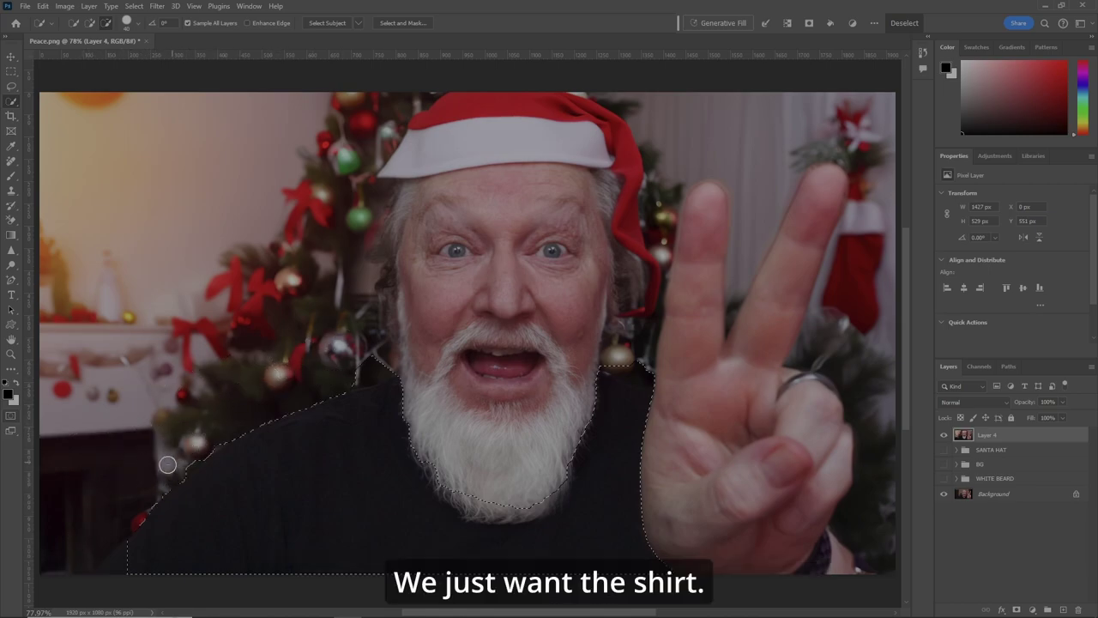
left_click_drag(365, 344, 364, 373)
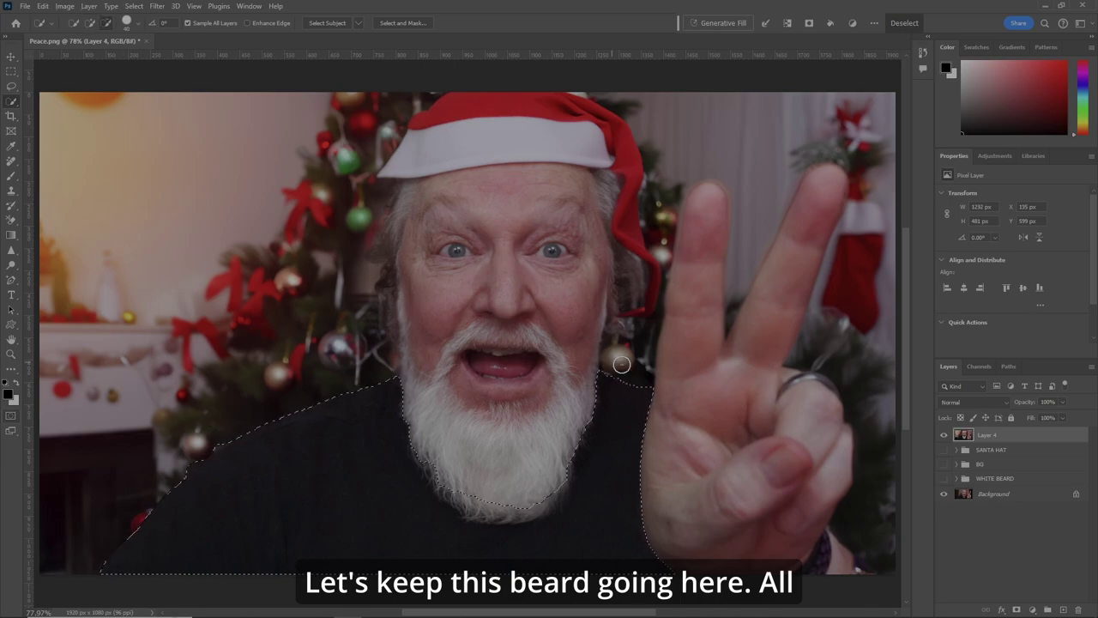
mouse_move(627, 482)
left_mouse_down()
mouse_move(470, 507)
mouse_move(503, 509)
mouse_move(453, 498)
mouse_move(437, 462)
mouse_move(475, 507)
mouse_move(544, 503)
mouse_move(494, 514)
left_mouse_up()
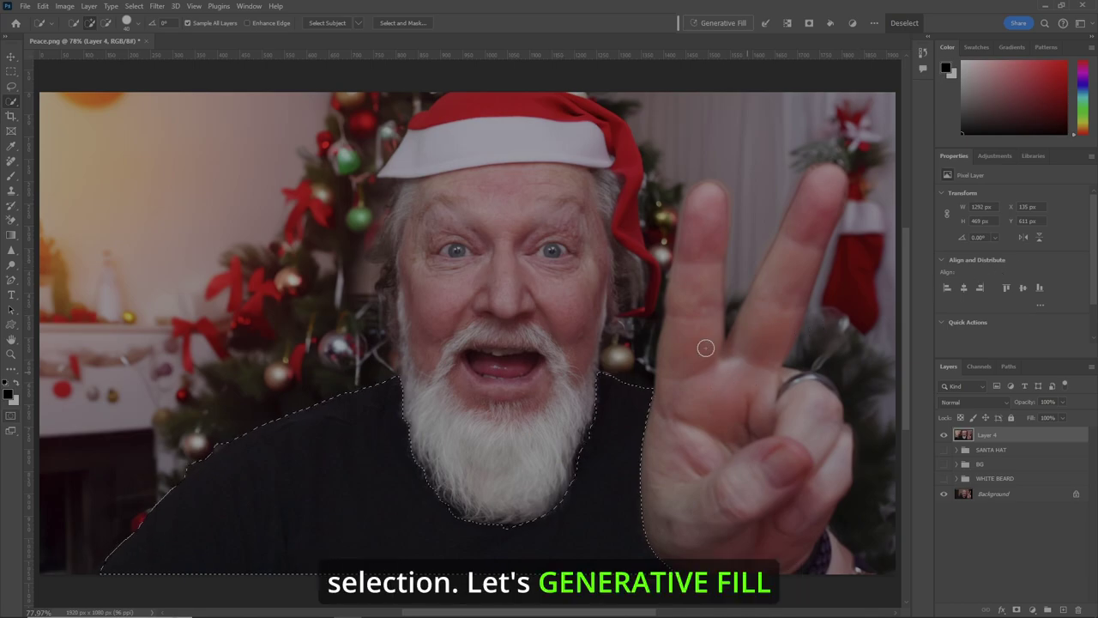
- Generative-fill the shirt with 'red santa claus suit' and compare the suit variations
left_click(712, 22)
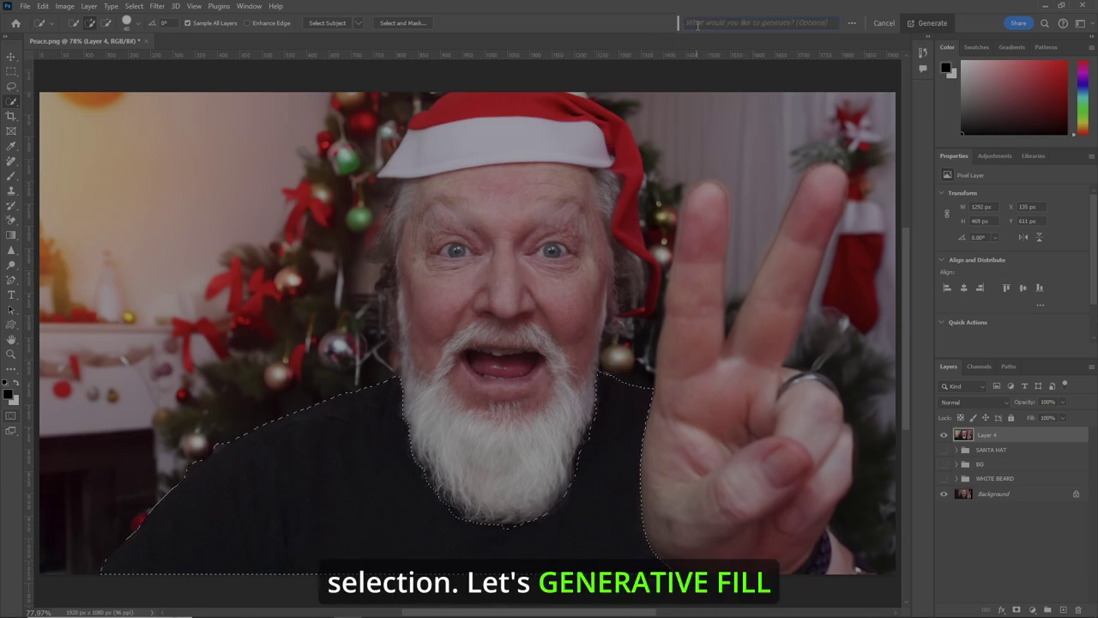
type("red")
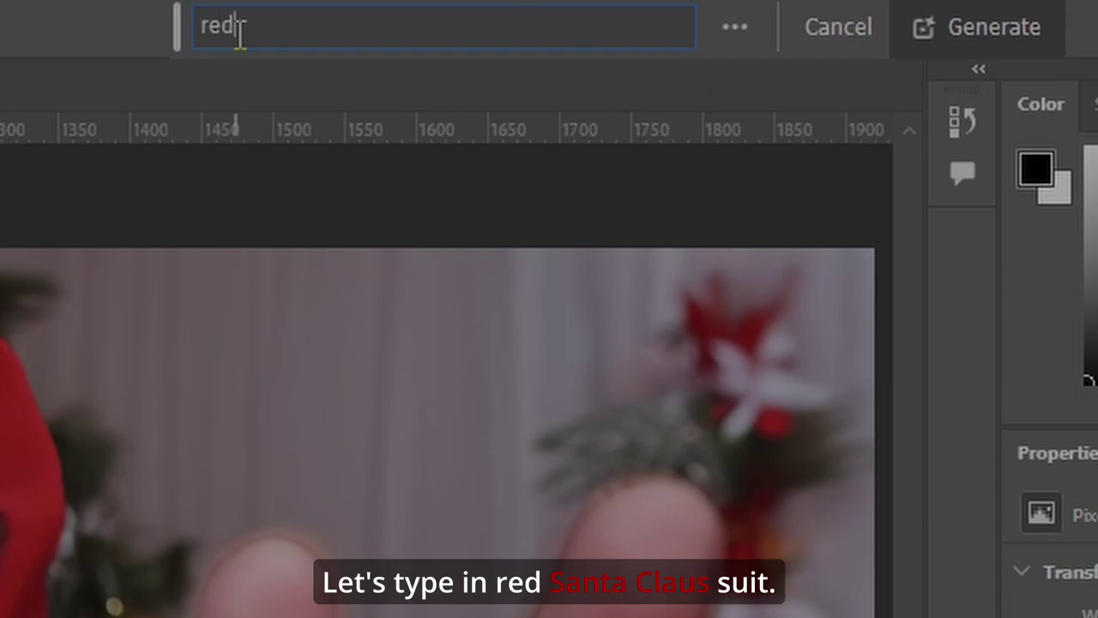
type(" santa claus suit")
key("Return")
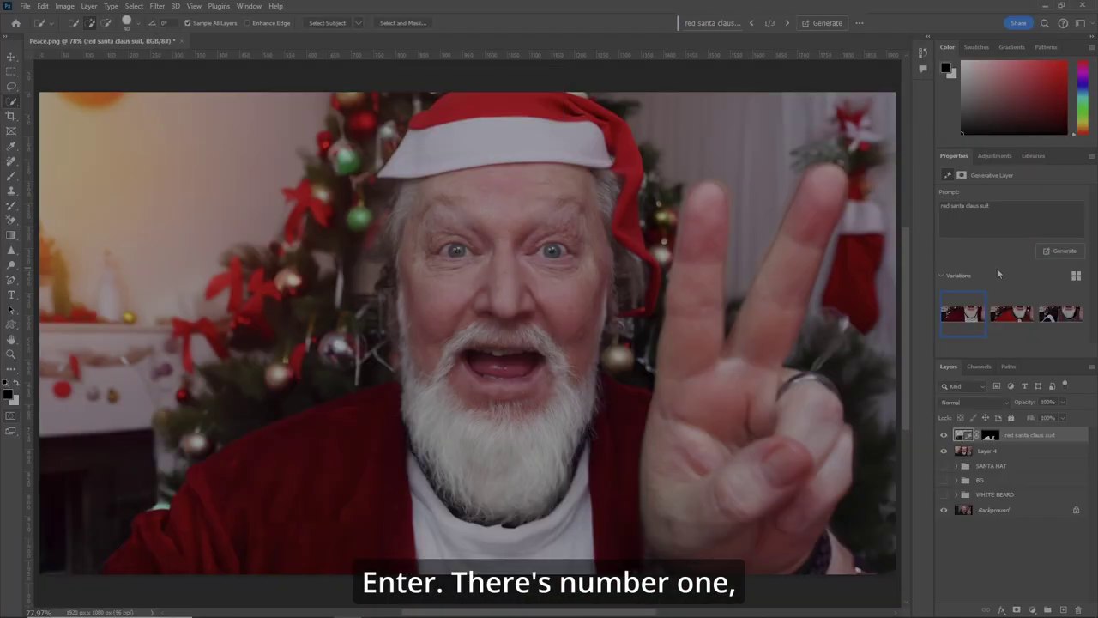
left_click(1005, 319)
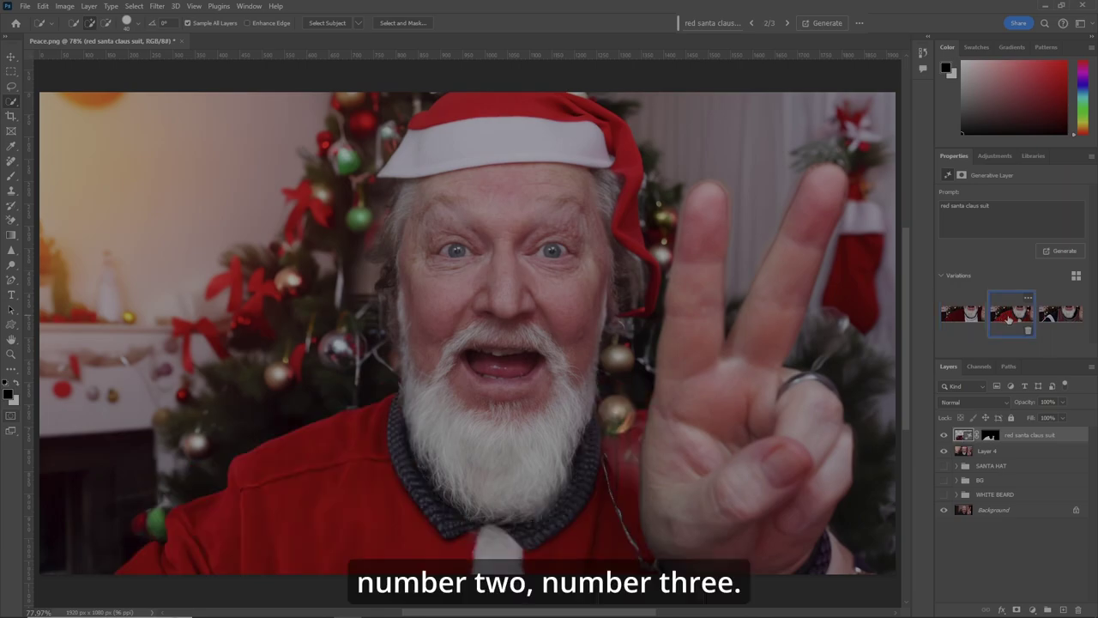
left_click(1060, 315)
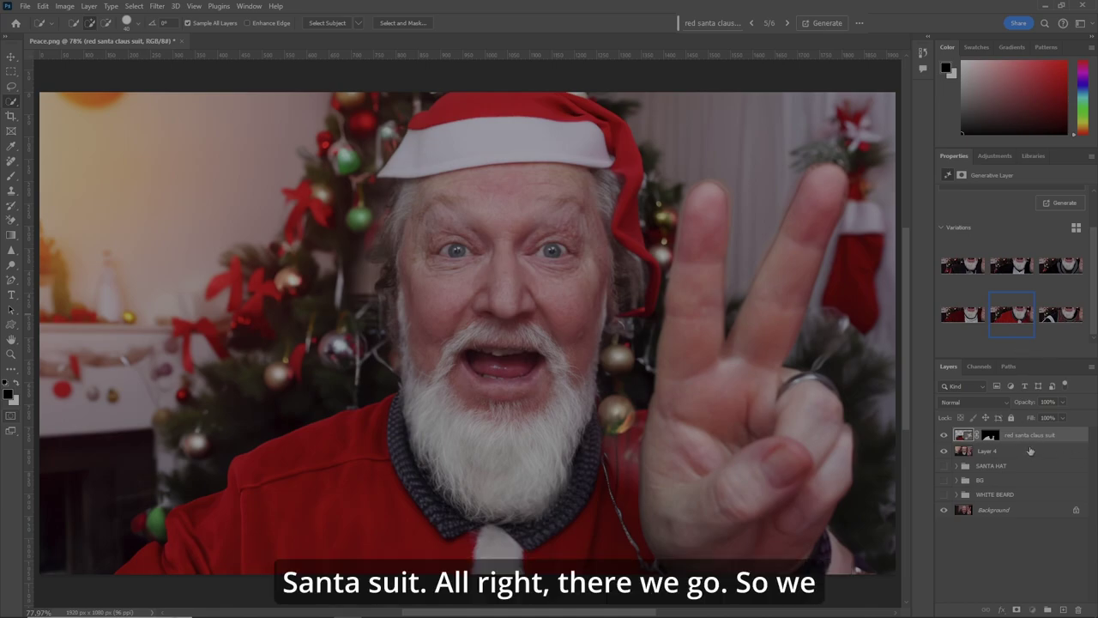
- Group the suit layer and Layer 4 into a group named 'SANTA SUIT'
left_click(1029, 450, "shift")
key("alt+l")
type("ngSAN")
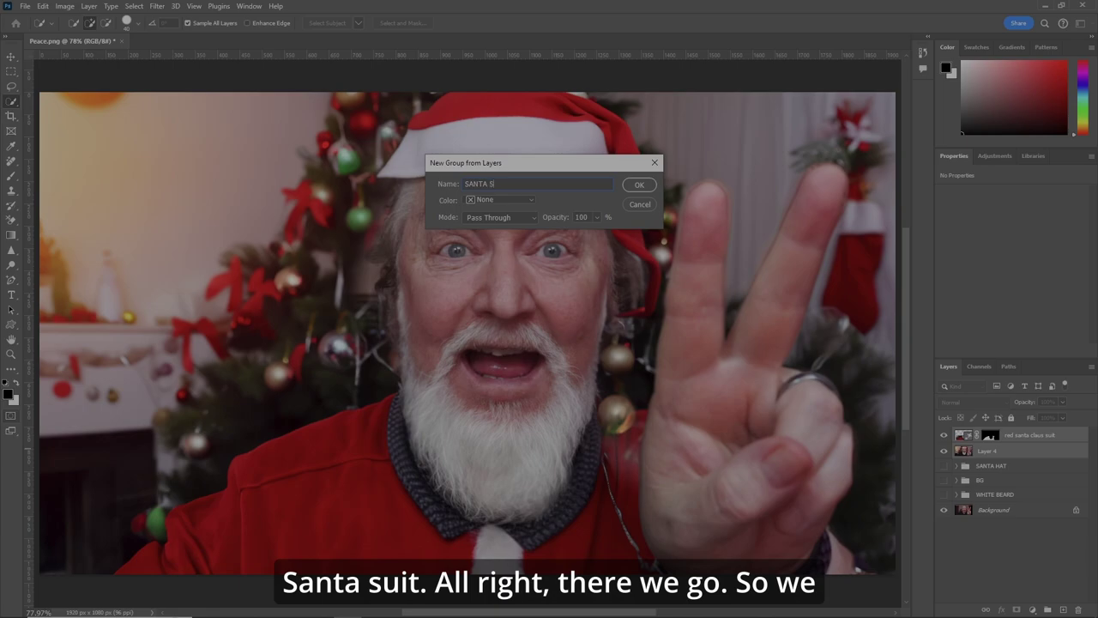
key("Return")
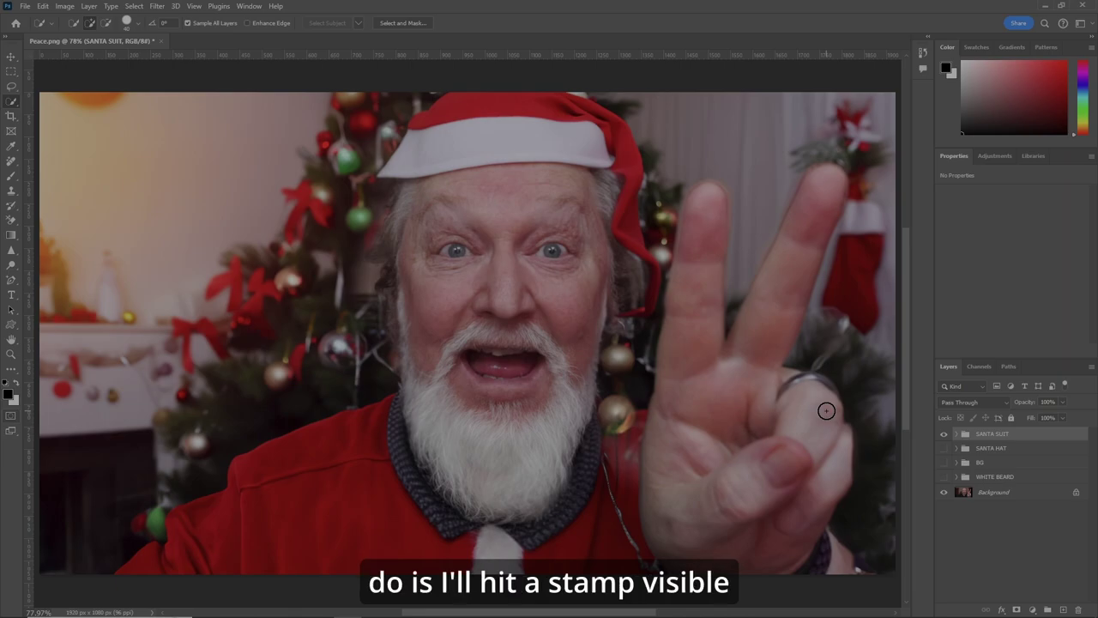
- Stamp all visible layers into a merged Layer 5 and convert it to a smart object
key("ctrl+alt+shift+e")
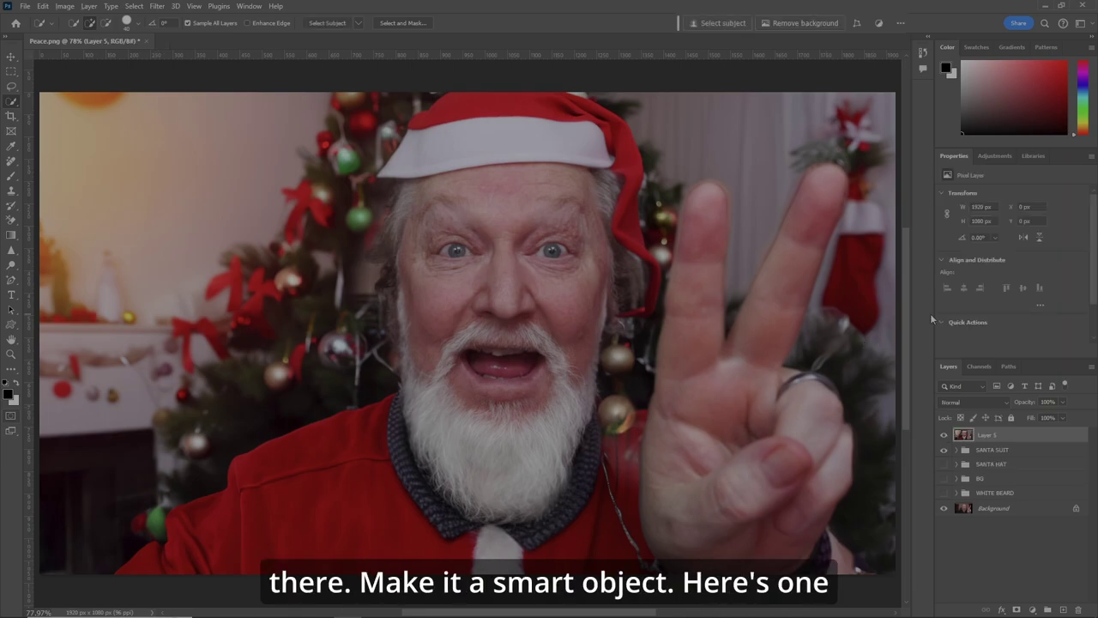
key("ctrl+alt+shift+s")
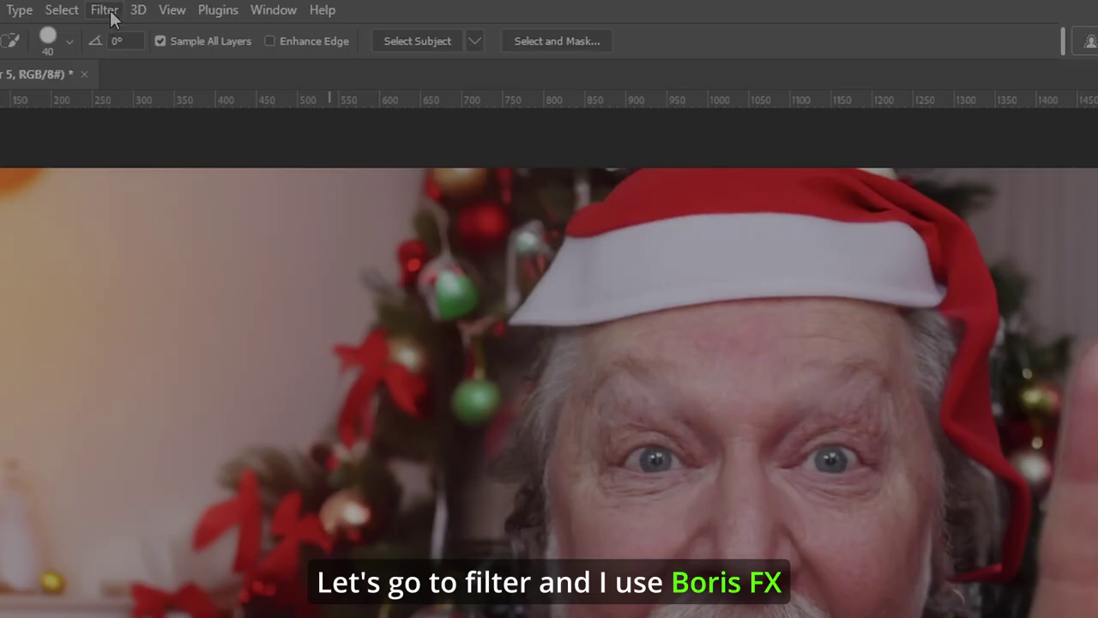
left_click(157, 6)
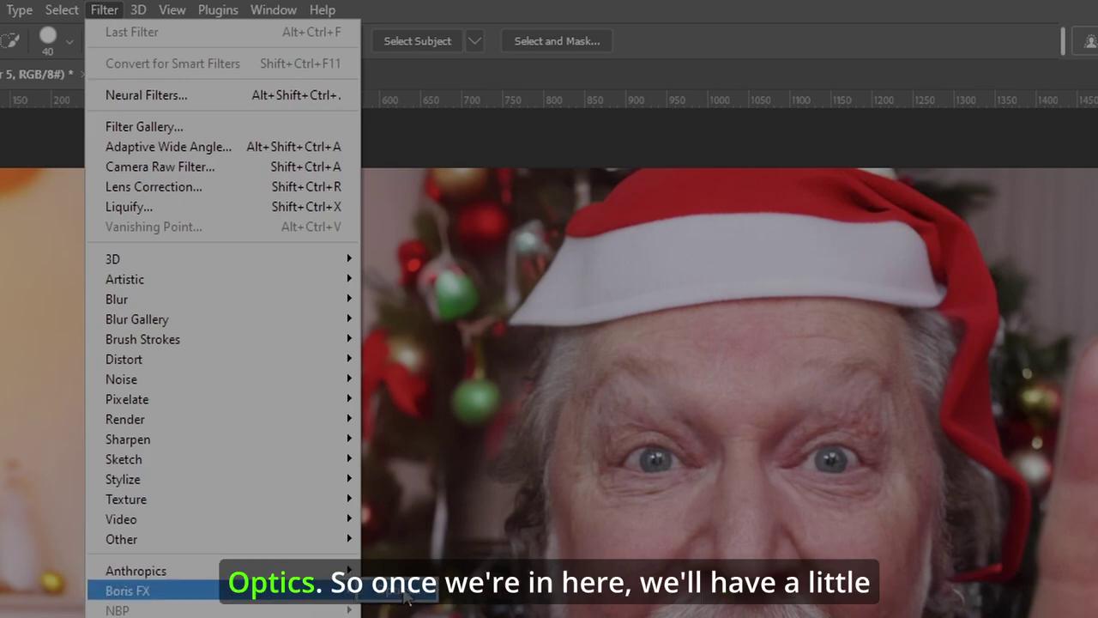
- Apply the Kodachrome 25 preset from Boris FX Optics' Color Films film stocks
left_click(326, 598)
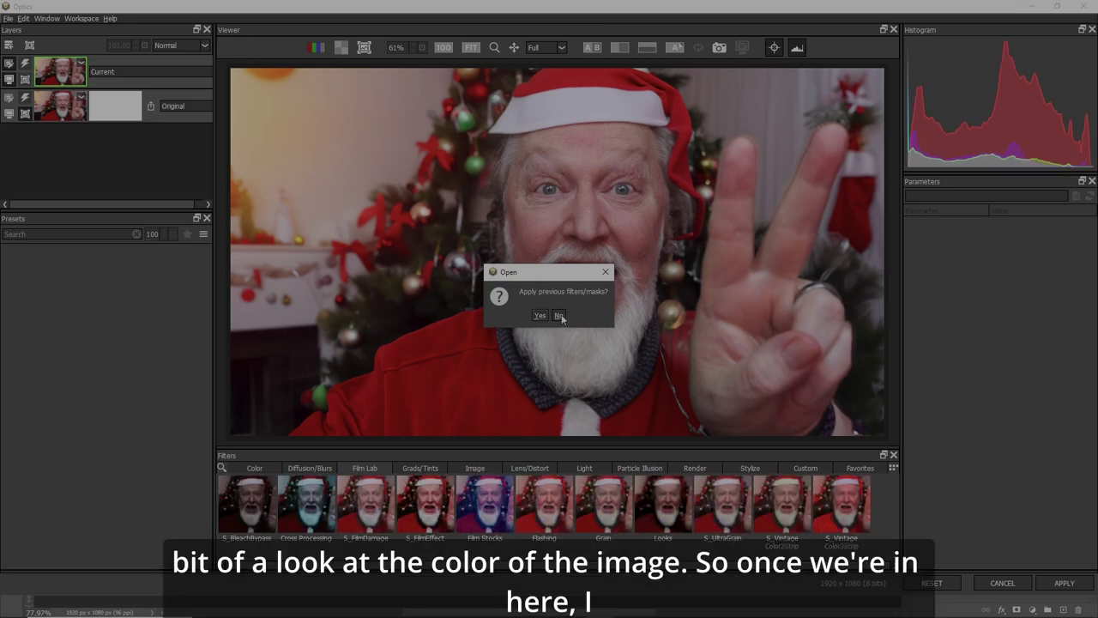
left_click(558, 315)
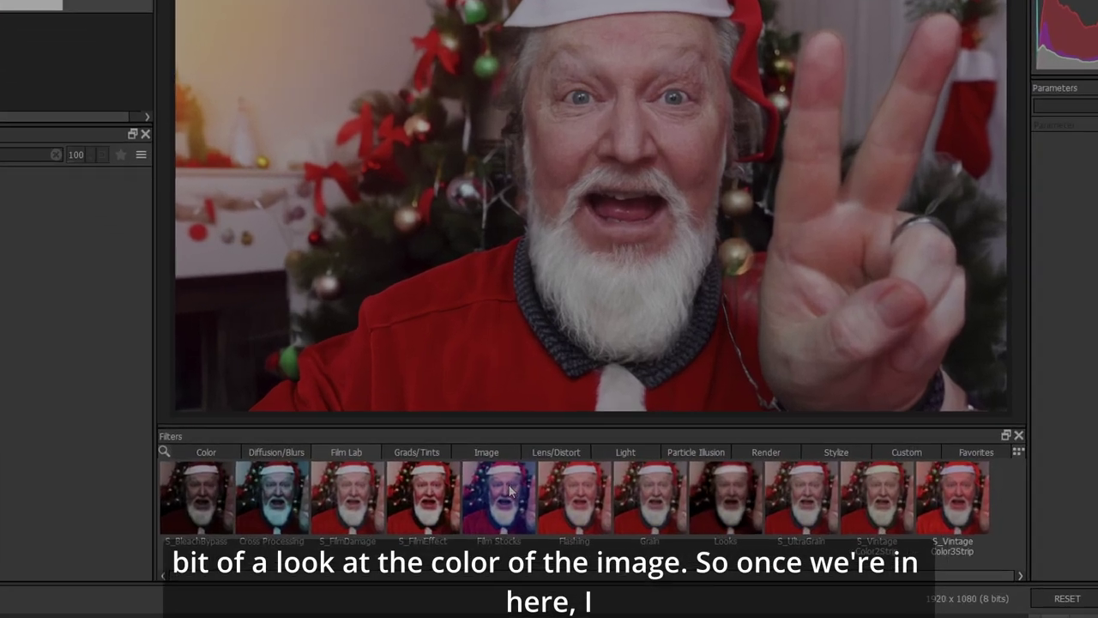
left_click(490, 503)
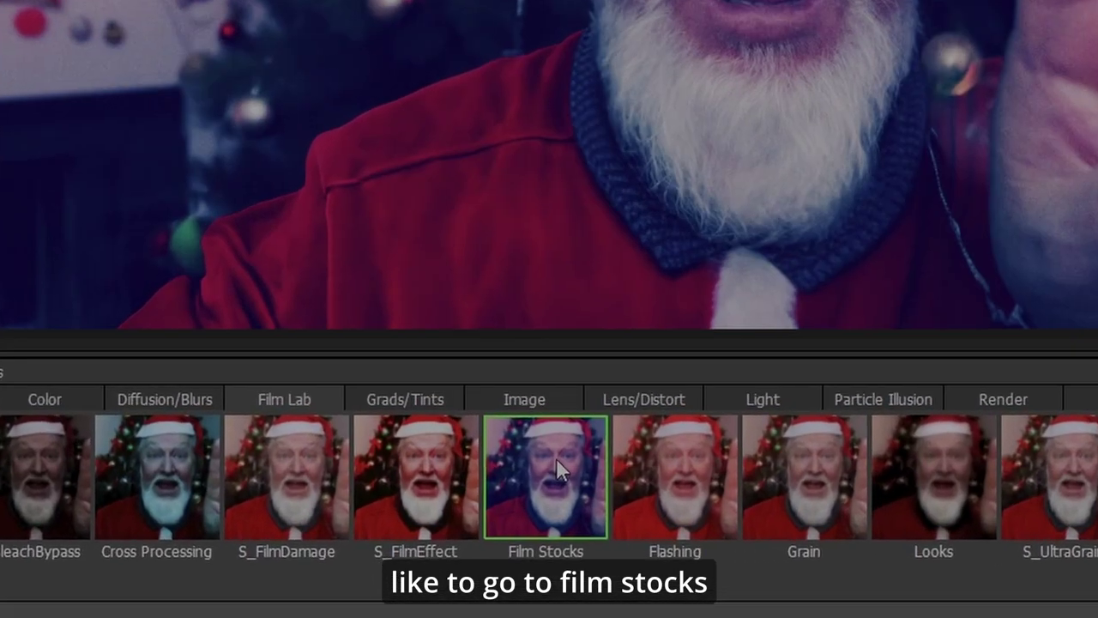
left_click(78, 152)
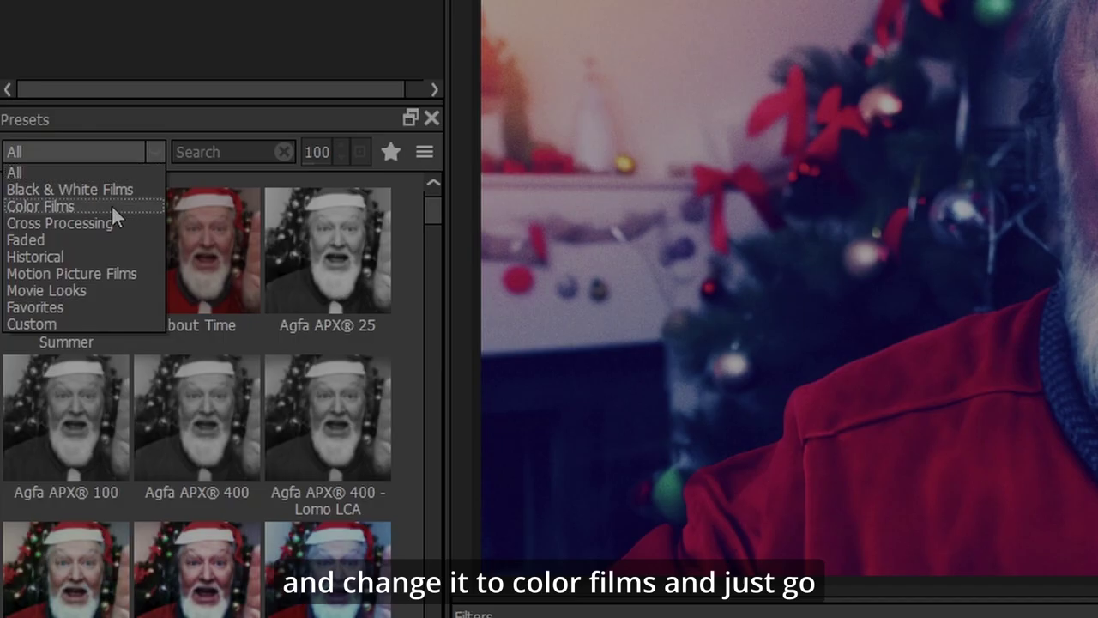
left_click(112, 206)
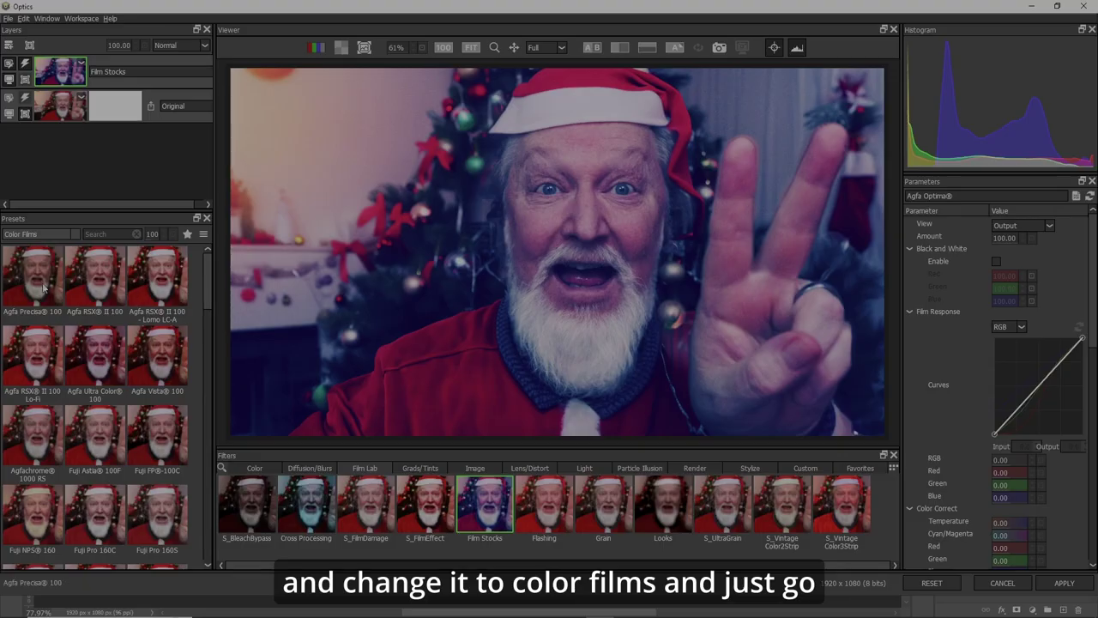
left_click(76, 267)
left_click_drag(208, 299, 221, 410)
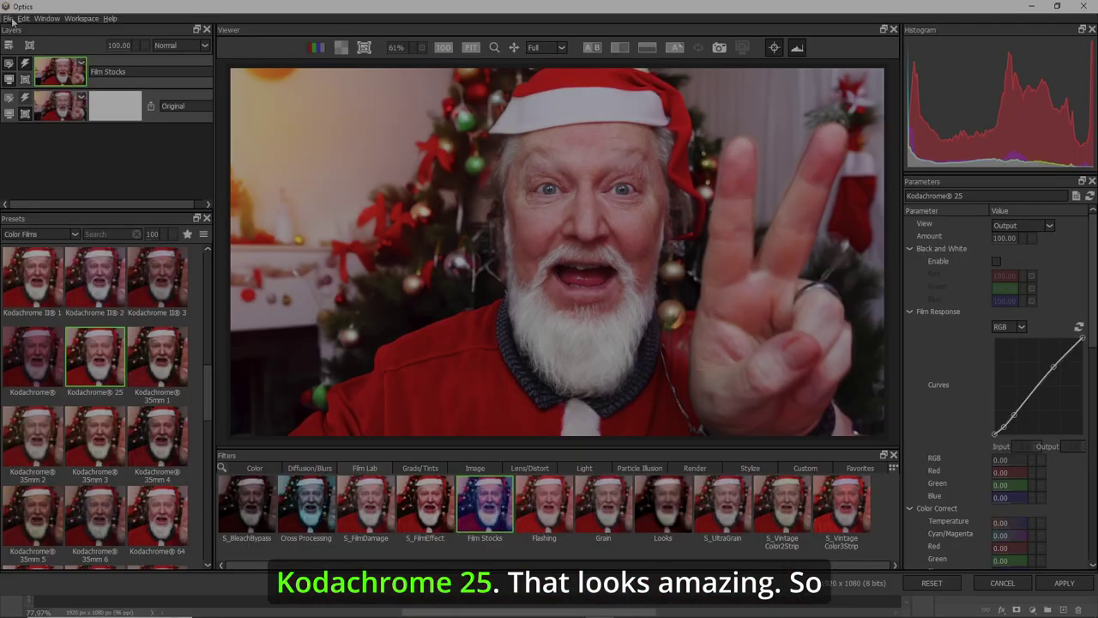
- Exit Optics and keep the film look as a smart filter on Layer 5
left_click(8, 18)
left_click(42, 83)
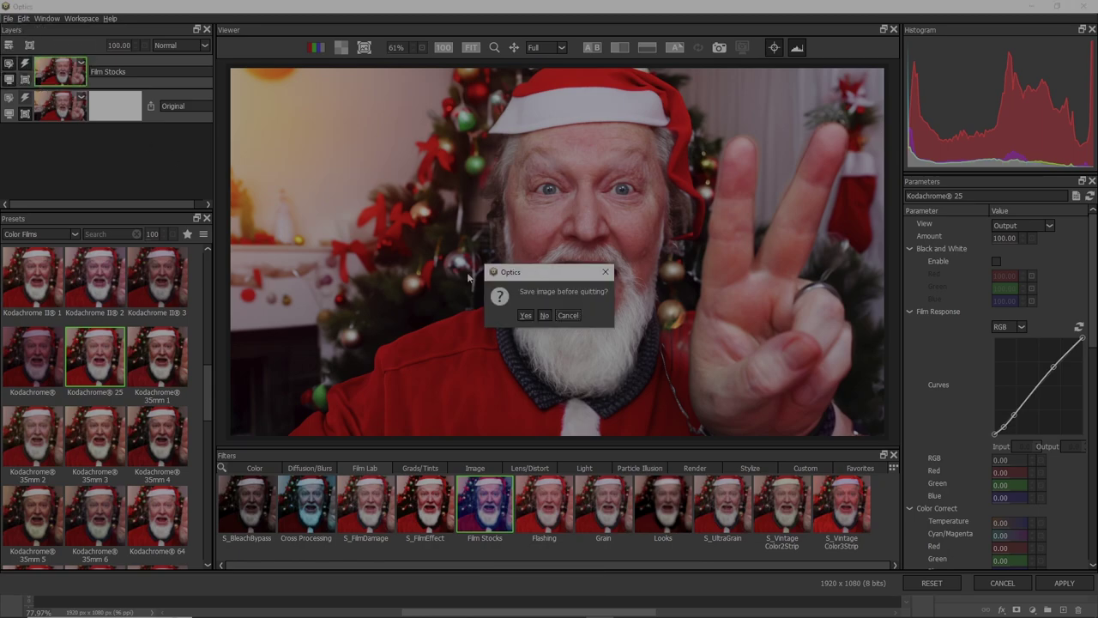
left_click(525, 316)
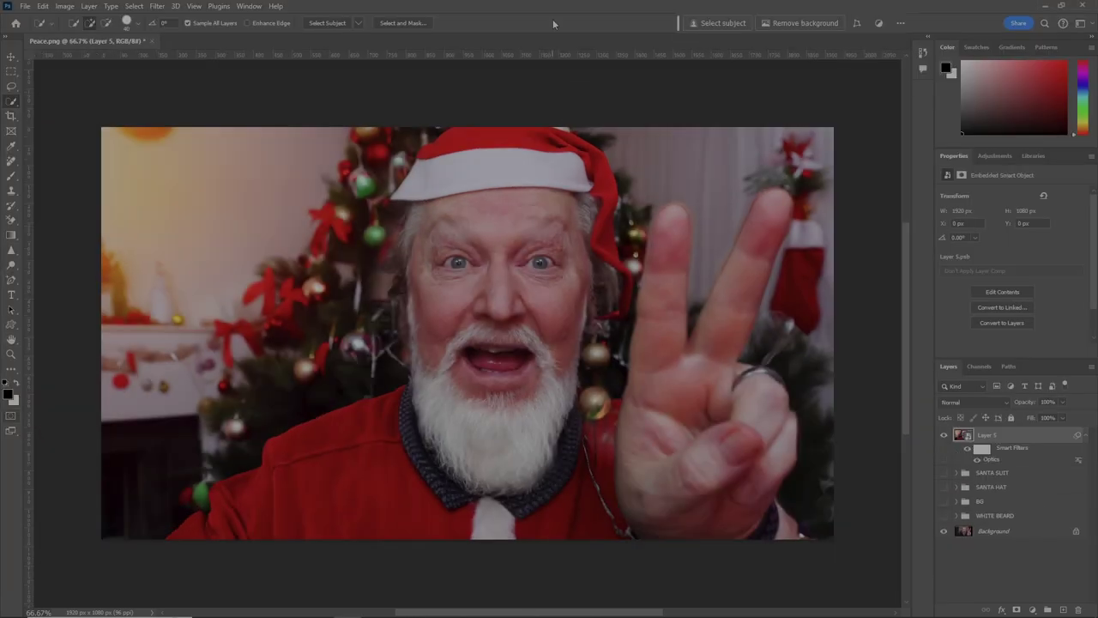